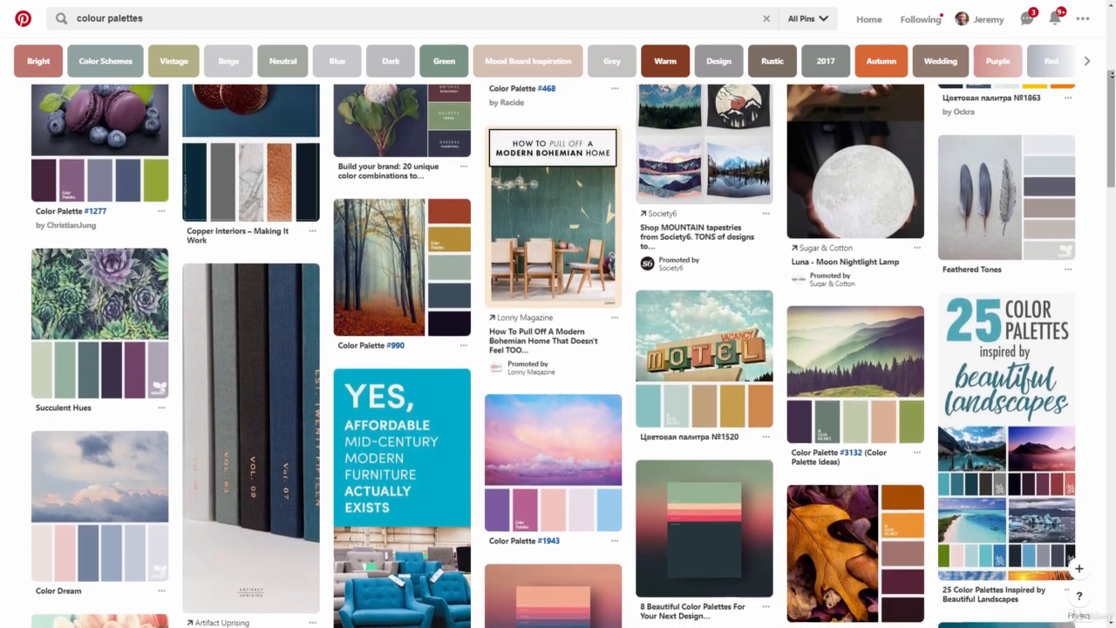
Browse the "colour palettes" pins on Pinterest, examining the color combinations paired with photos for inspiration.
scroll(558, 349, "down", 1)
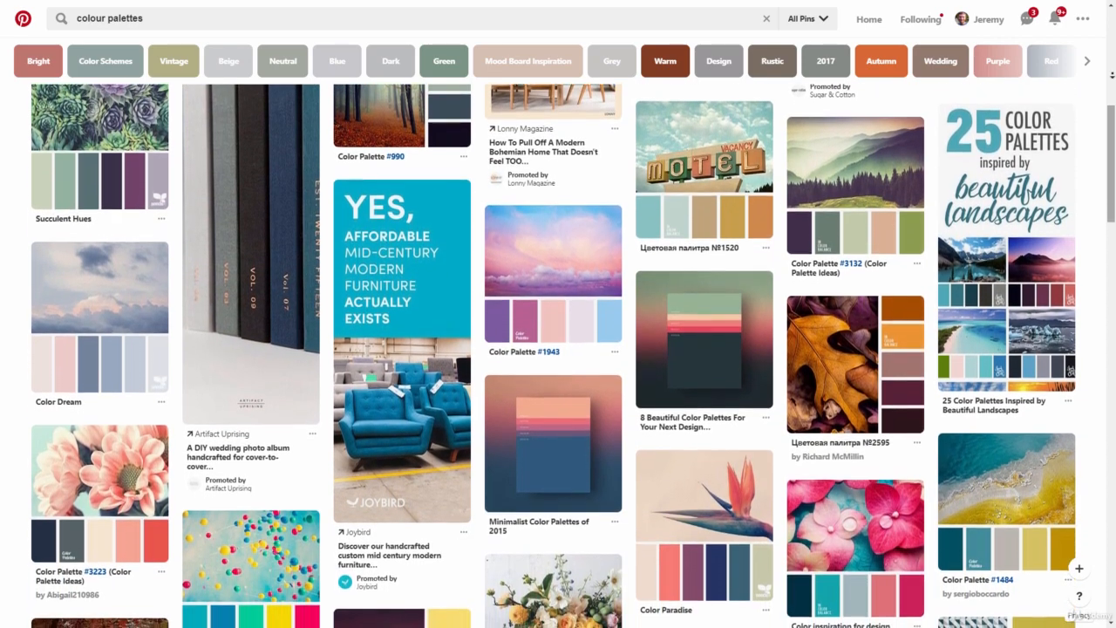
scroll(558, 348, "down", 1)
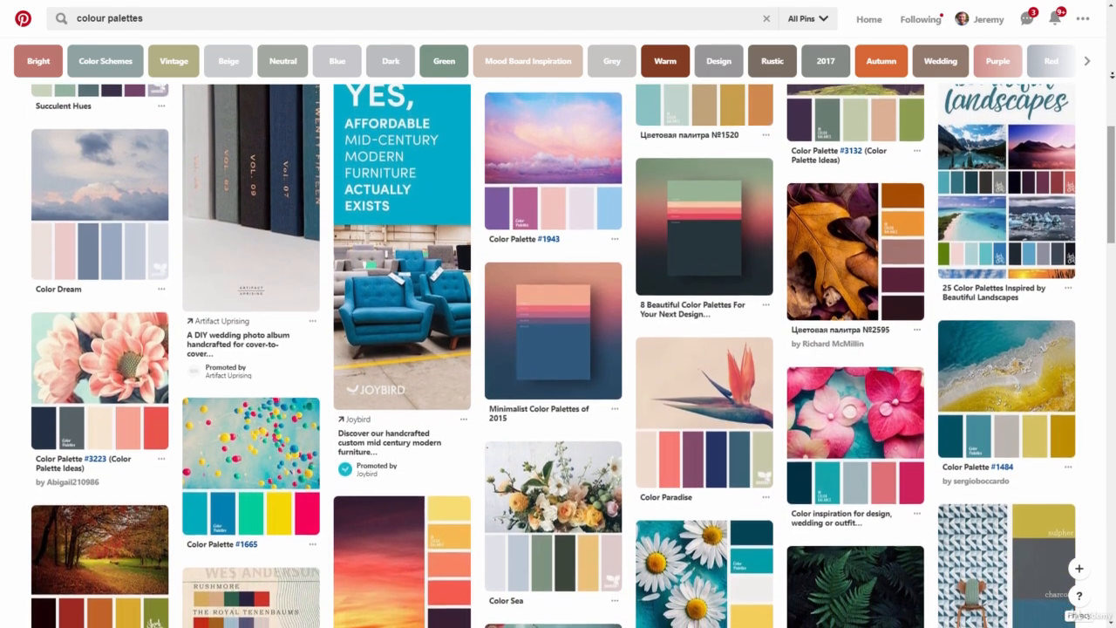
scroll(558, 349, "down", 1)
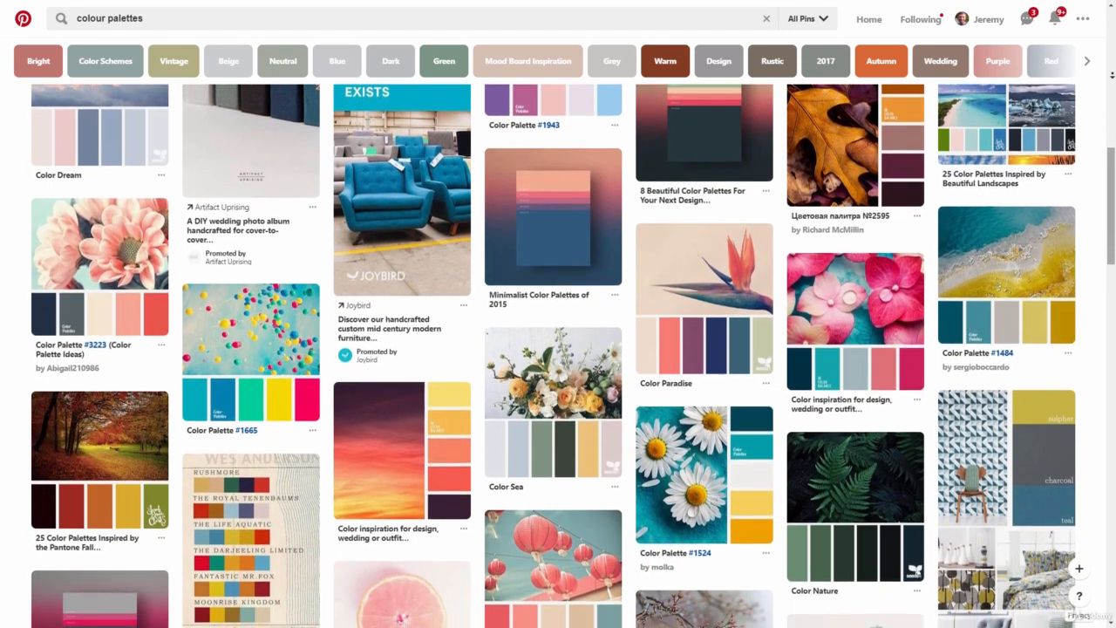
scroll(559, 349, "down", 2)
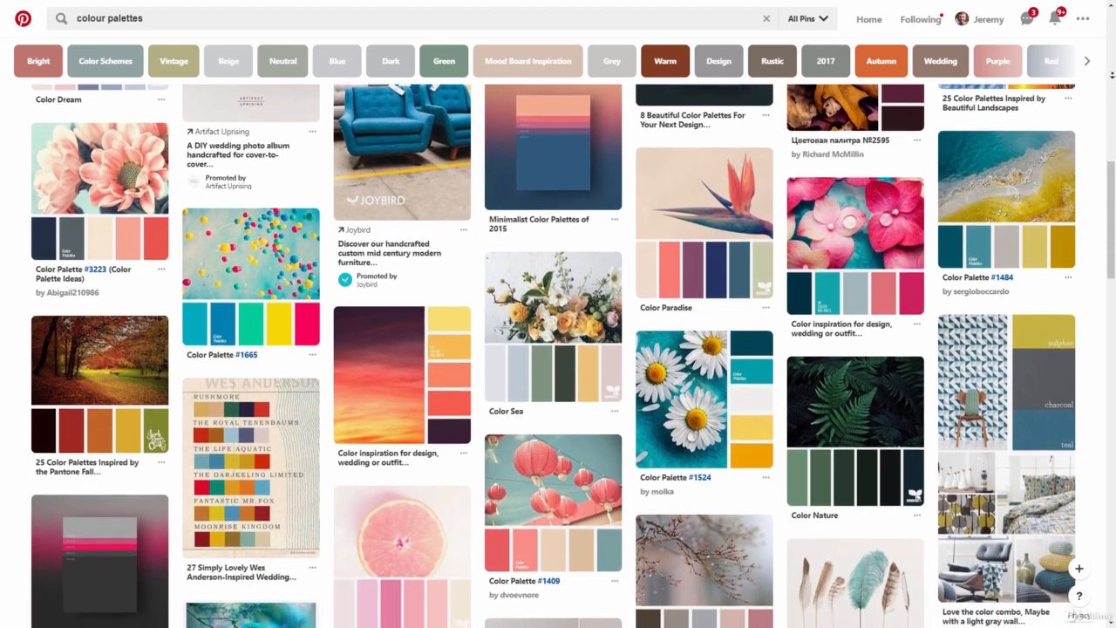
scroll(558, 349, "down", 2)
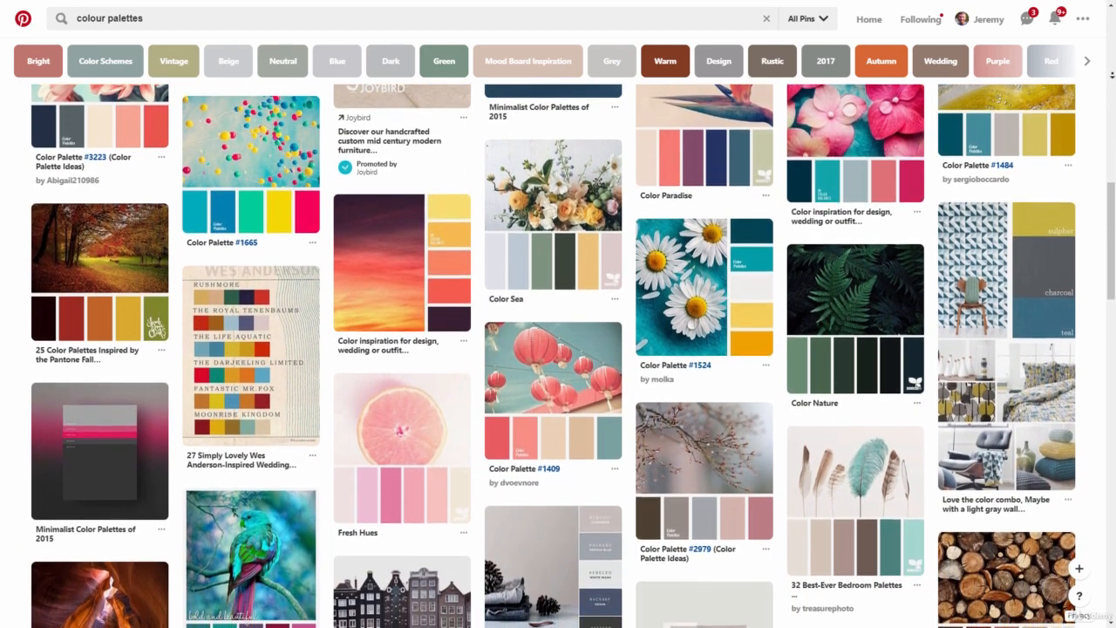
scroll(558, 349, "down", 1)
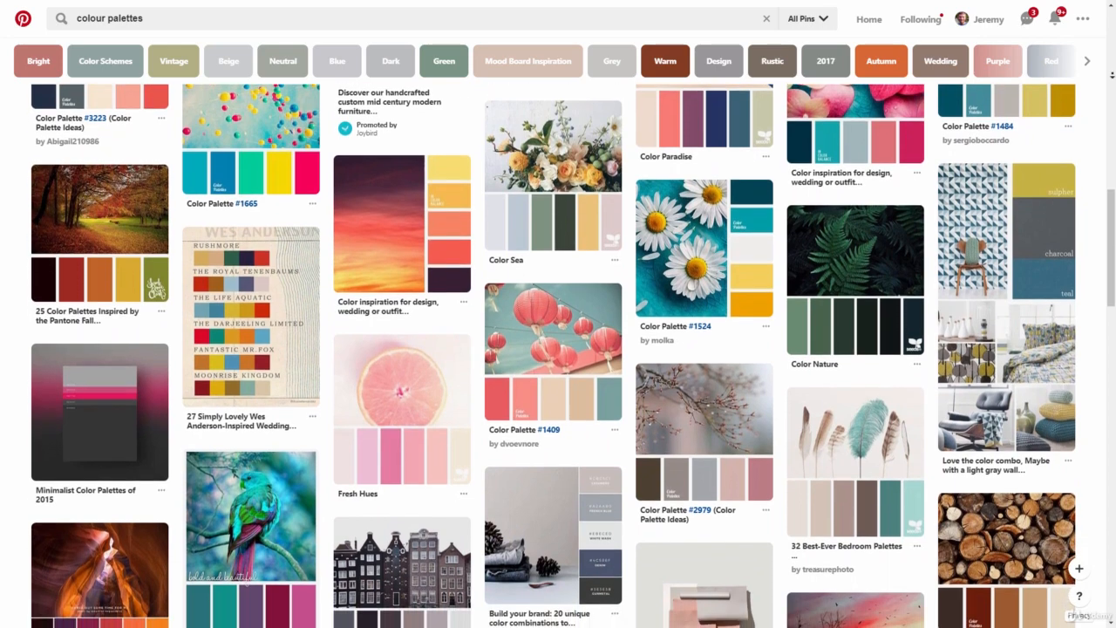
scroll(558, 349, "down", 1)
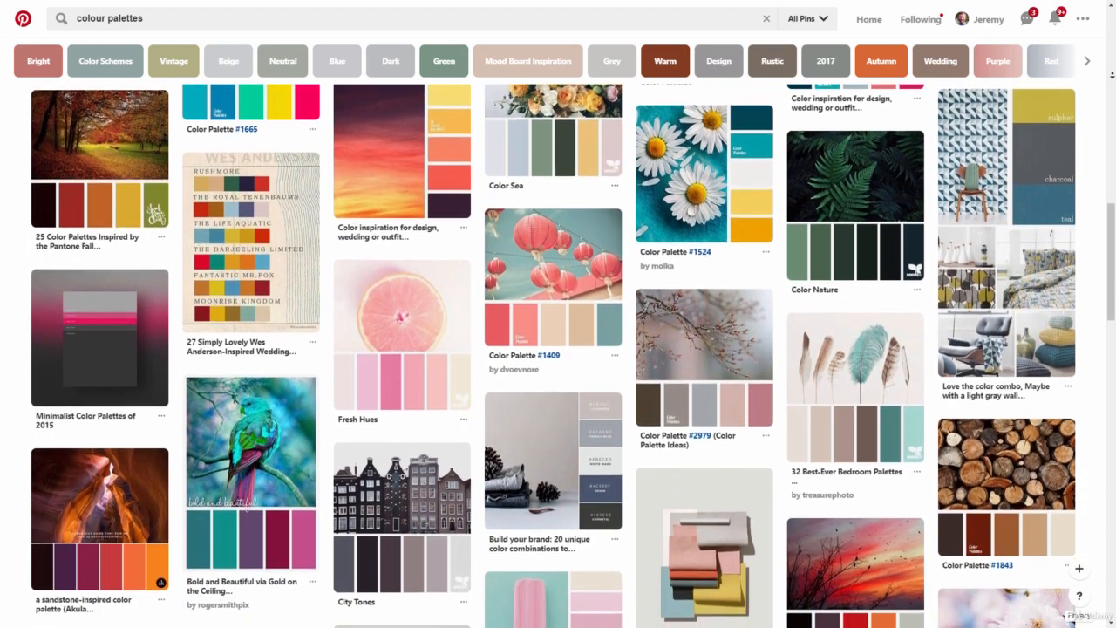
scroll(558, 349, "down", 1)
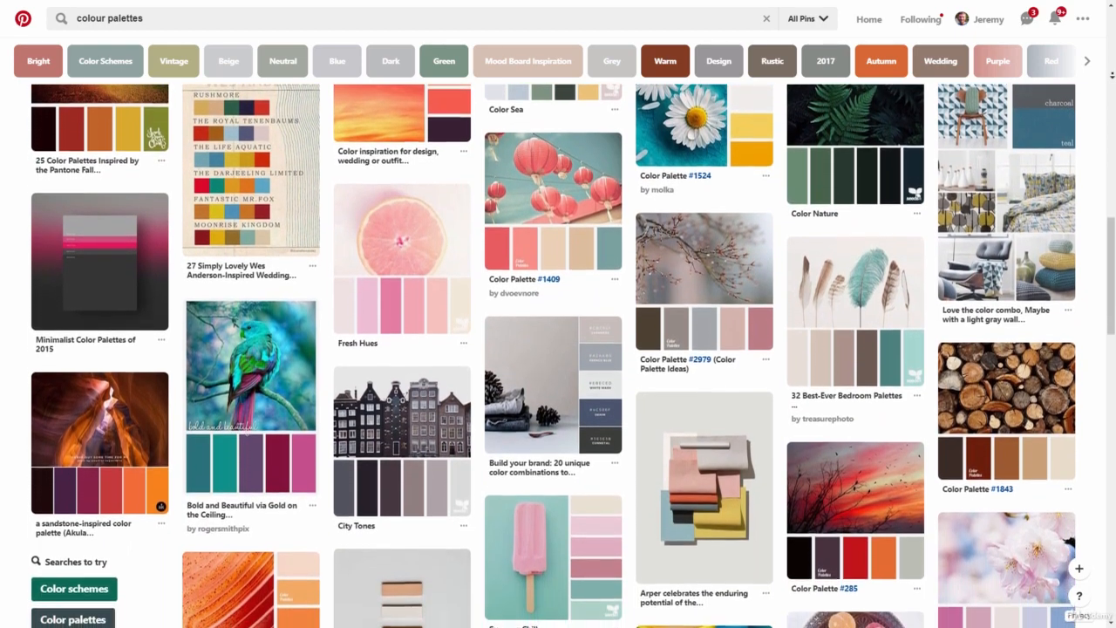
scroll(558, 349, "down", 2)
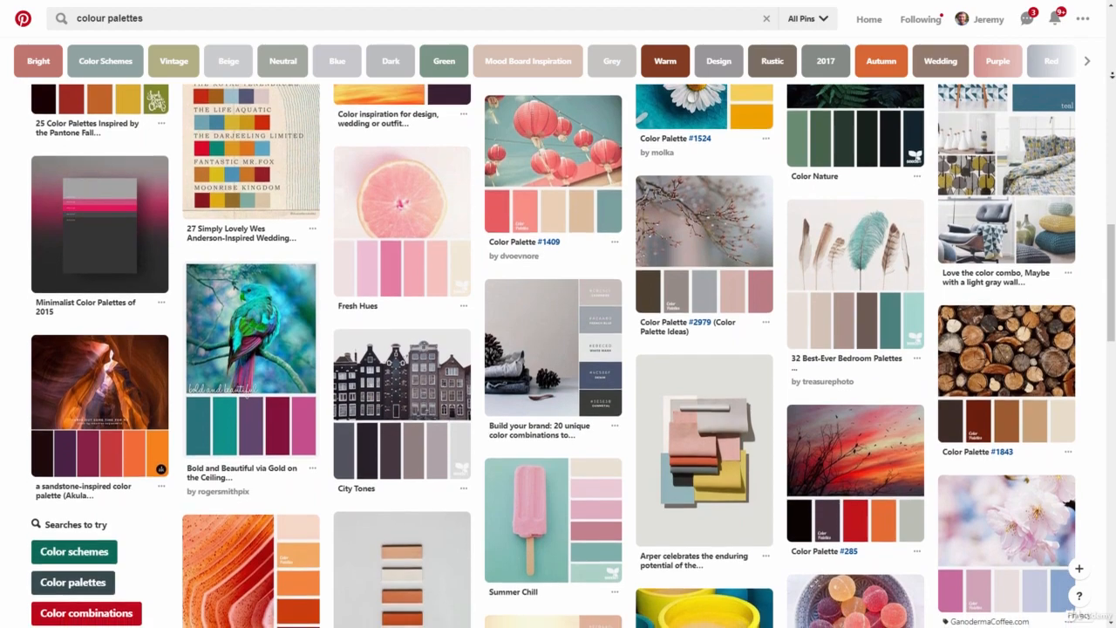
scroll(558, 348, "down", 4)
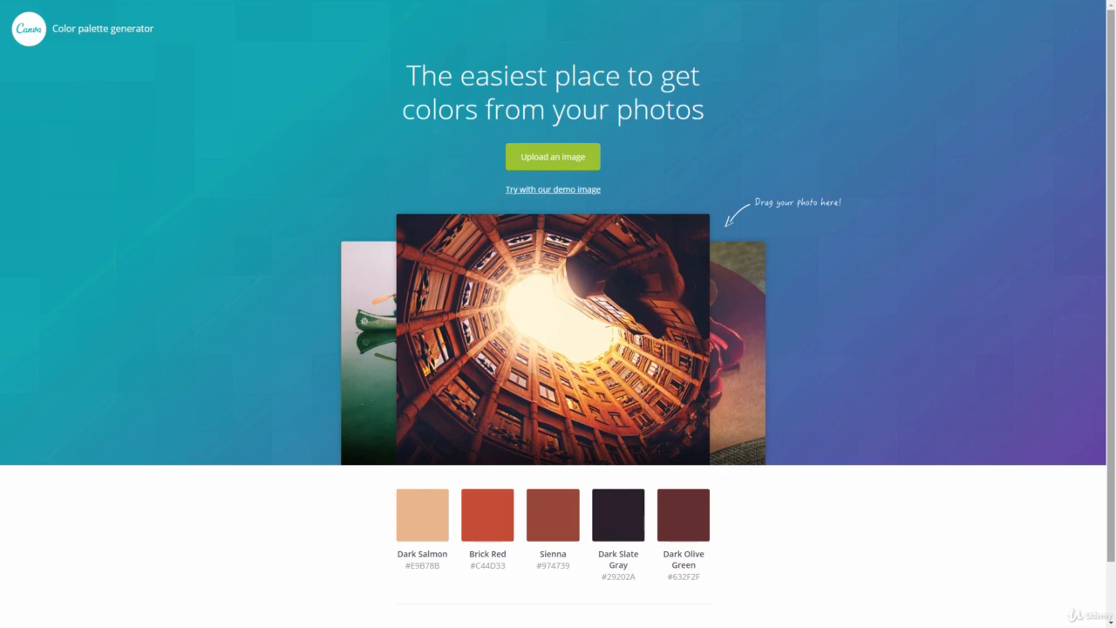
Generate a color palette from the demo image and view its swatches and the sample designs beneath them.
left_click(560, 192)
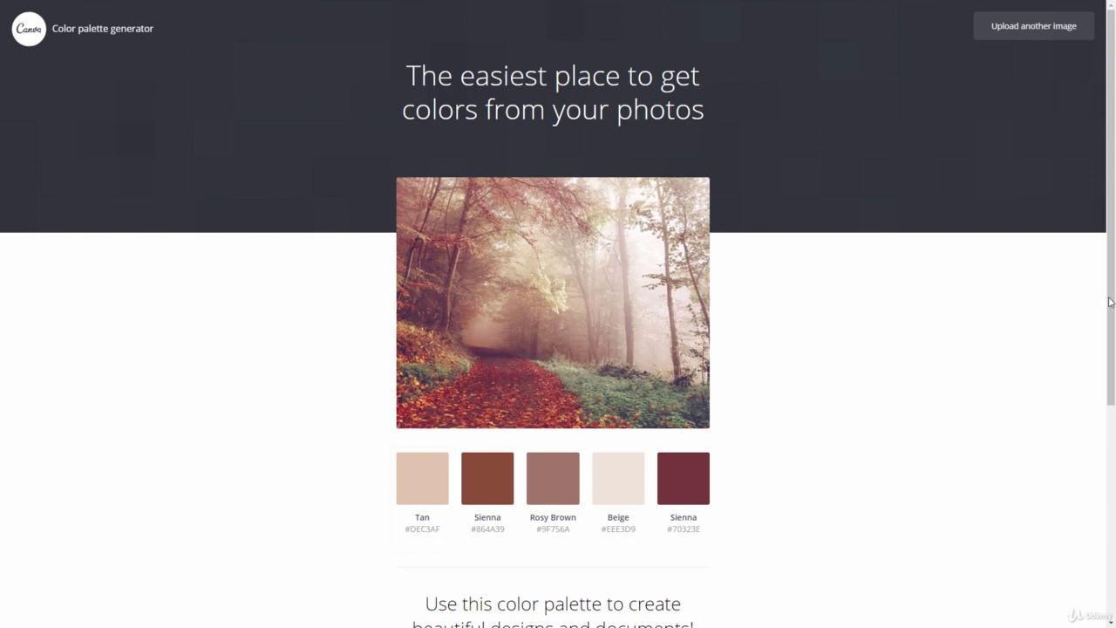
left_click_drag(1112, 287, 1114, 510)
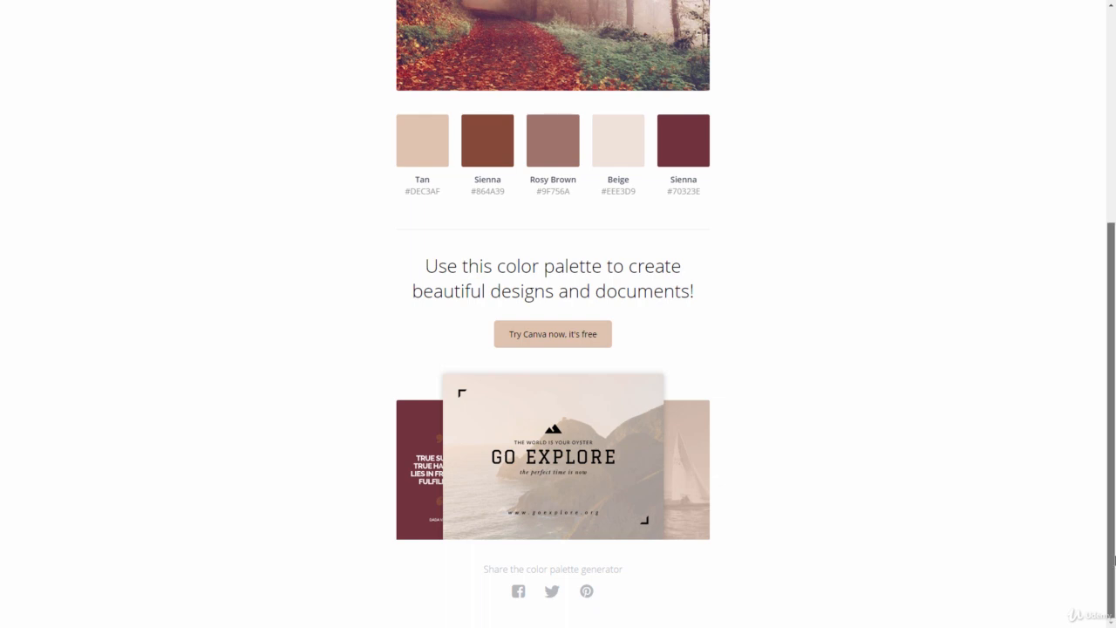
Upload House.jpg from the lesson's Resources folder to the color palette generator as another image.
left_click_drag(1111, 545, 1109, 323)
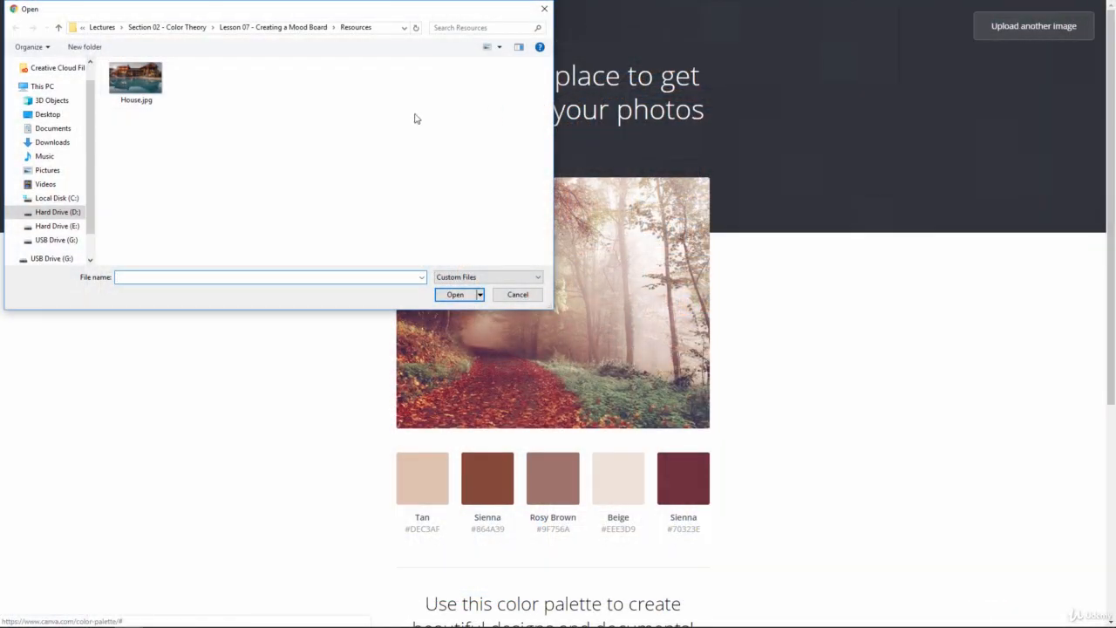
left_click(154, 80)
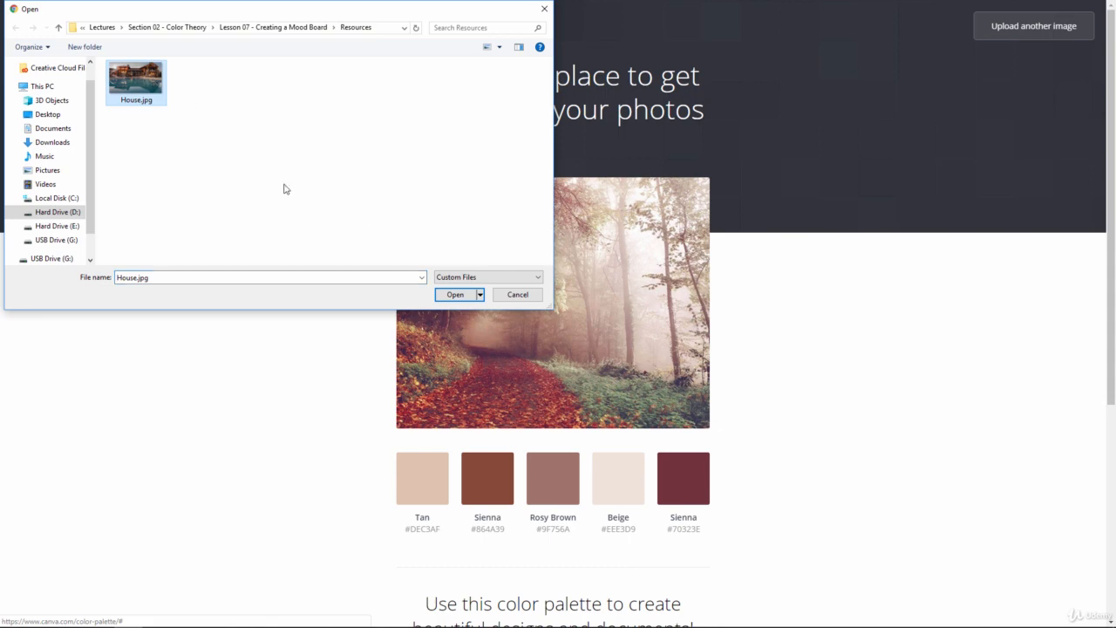
left_click(455, 296)
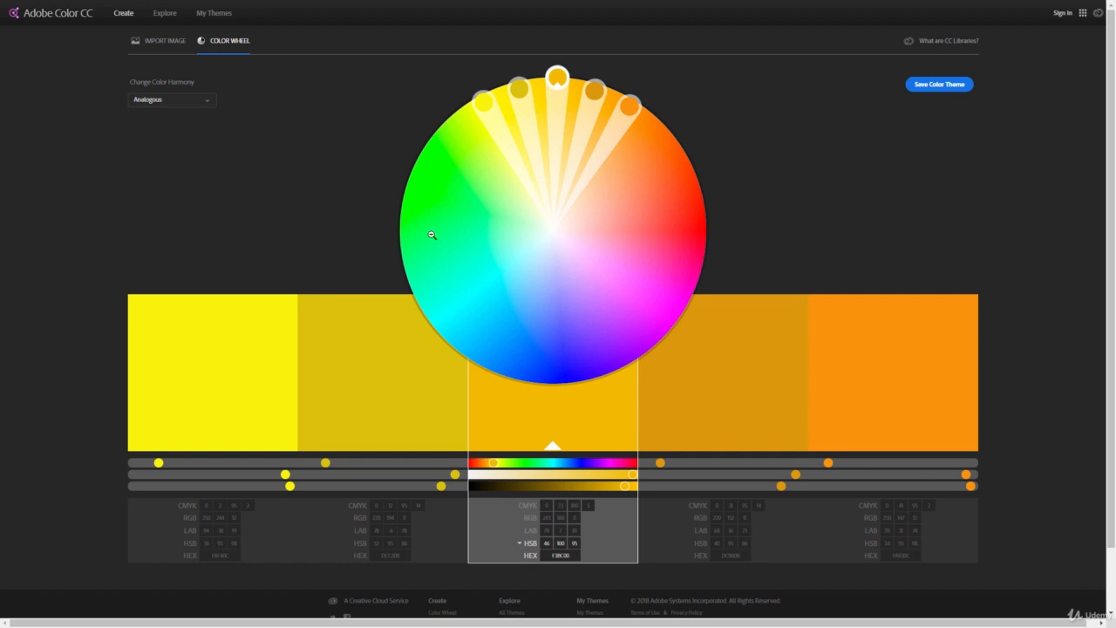
Import House.jpg from the Resources folder to extract a color theme from the photo.
left_click(160, 44)
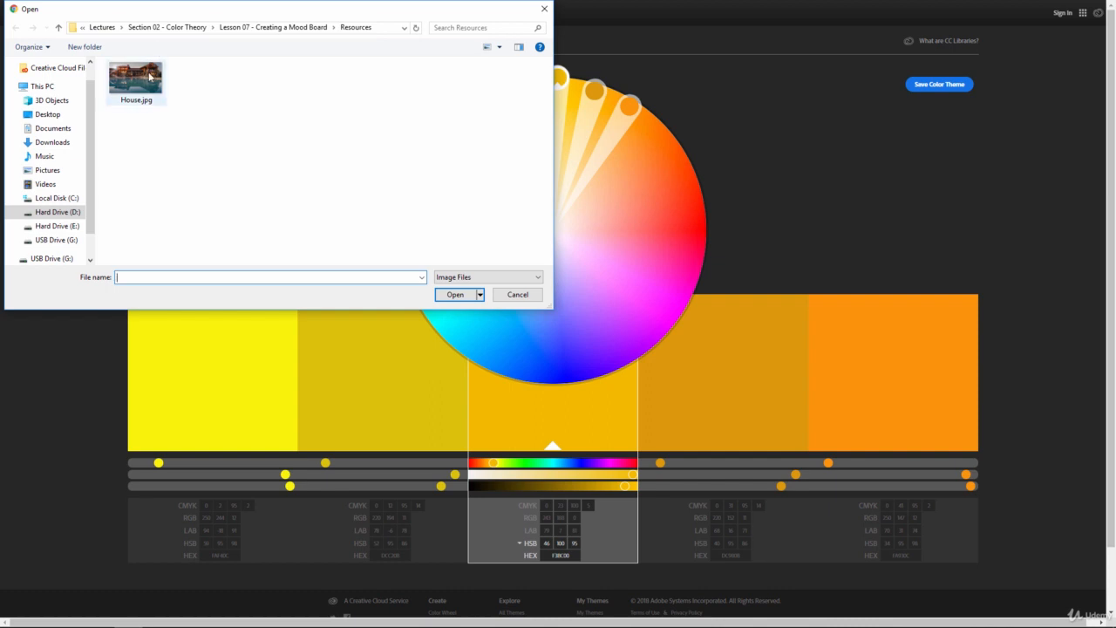
left_click(139, 81)
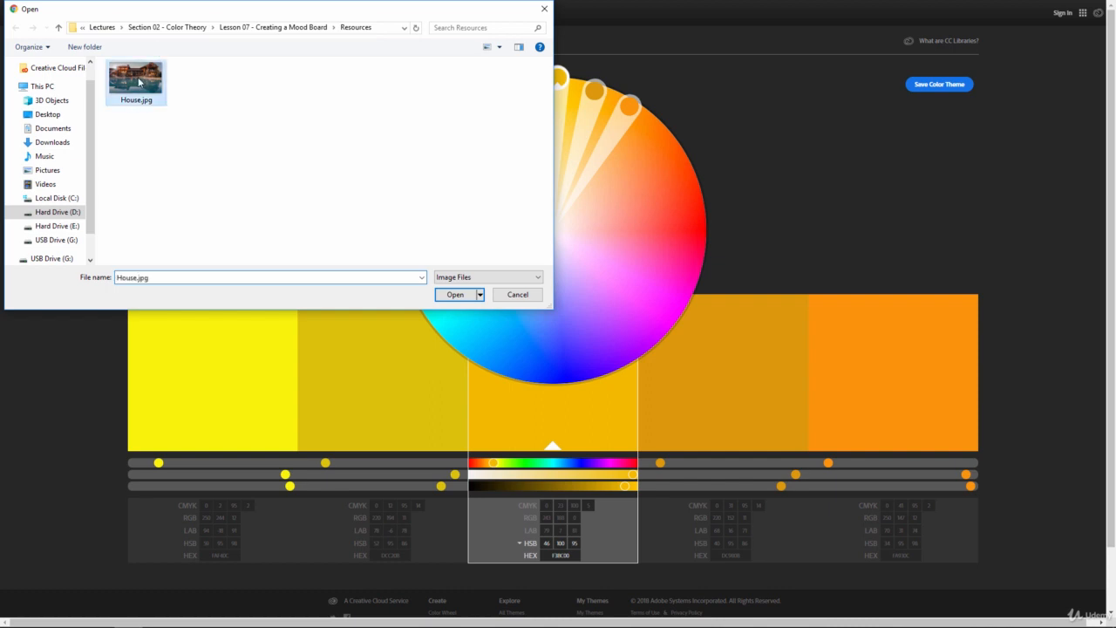
left_click(455, 295)
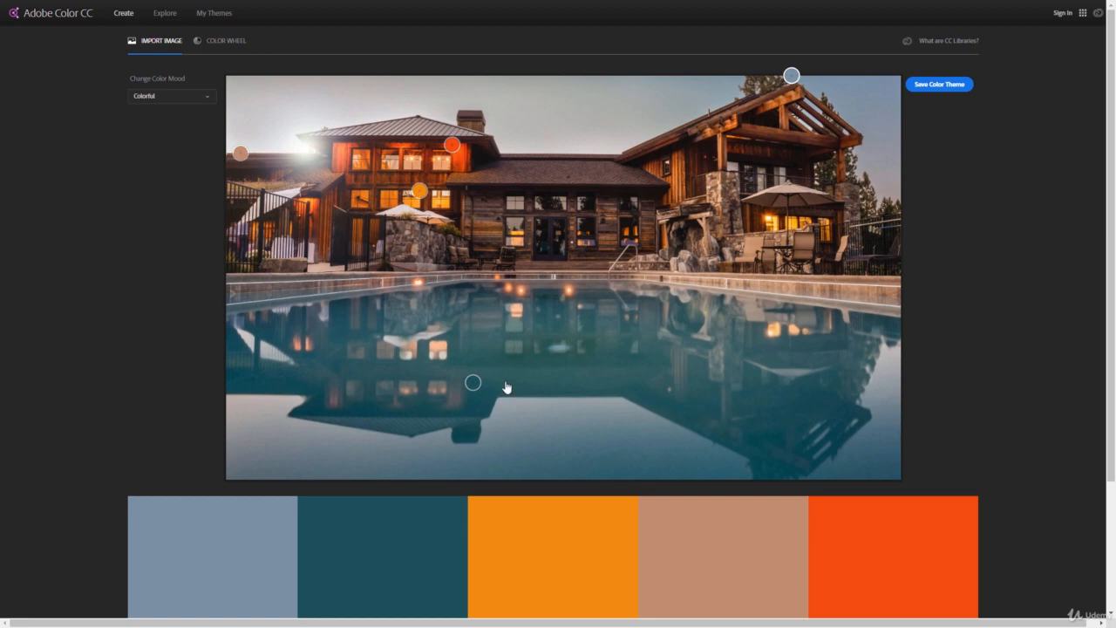
Reposition the teal sample point within the pool water and move the blue-grey sky sample onto the dark area beneath the timber roof.
left_click_drag(473, 382, 506, 372)
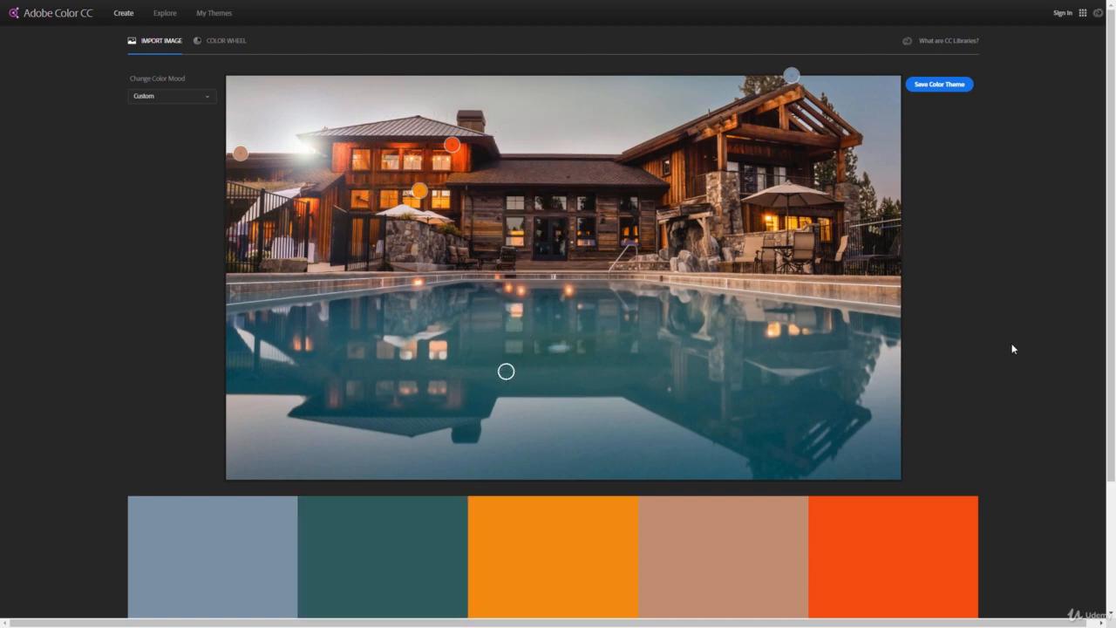
left_click_drag(1107, 346, 1109, 402)
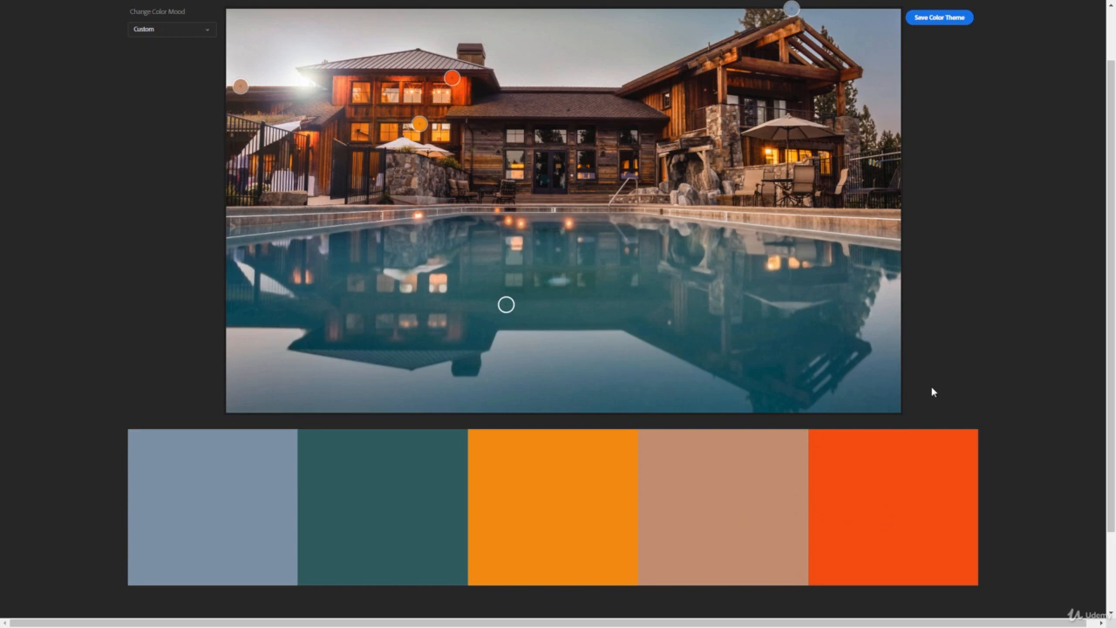
left_click_drag(1113, 411, 1112, 347)
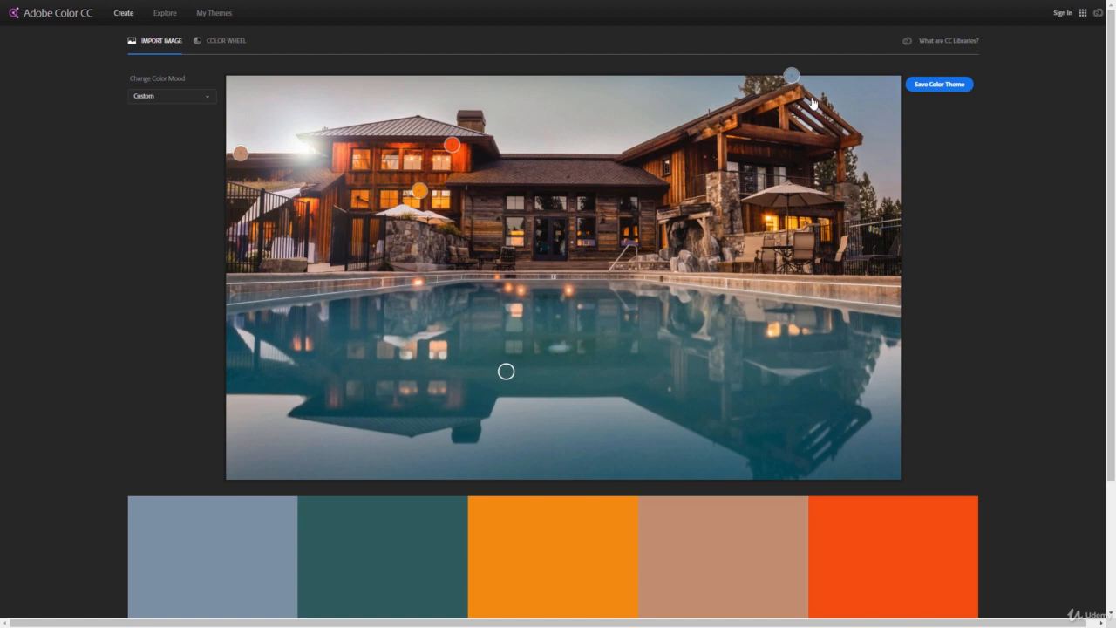
left_click_drag(791, 75, 779, 152)
mouse_move(1111, 241)
left_mouse_down()
mouse_move(1113, 278)
mouse_move(1111, 229)
left_mouse_up()
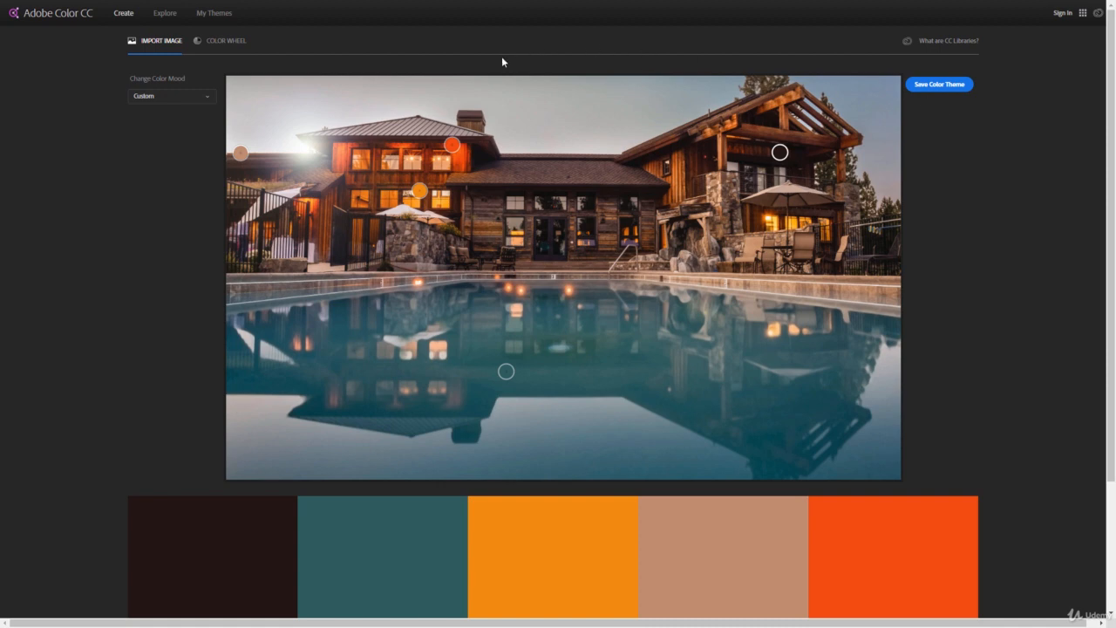
Show the theme on the color wheel and raise the dark brown swatch's saturation to 66.
left_click(230, 49)
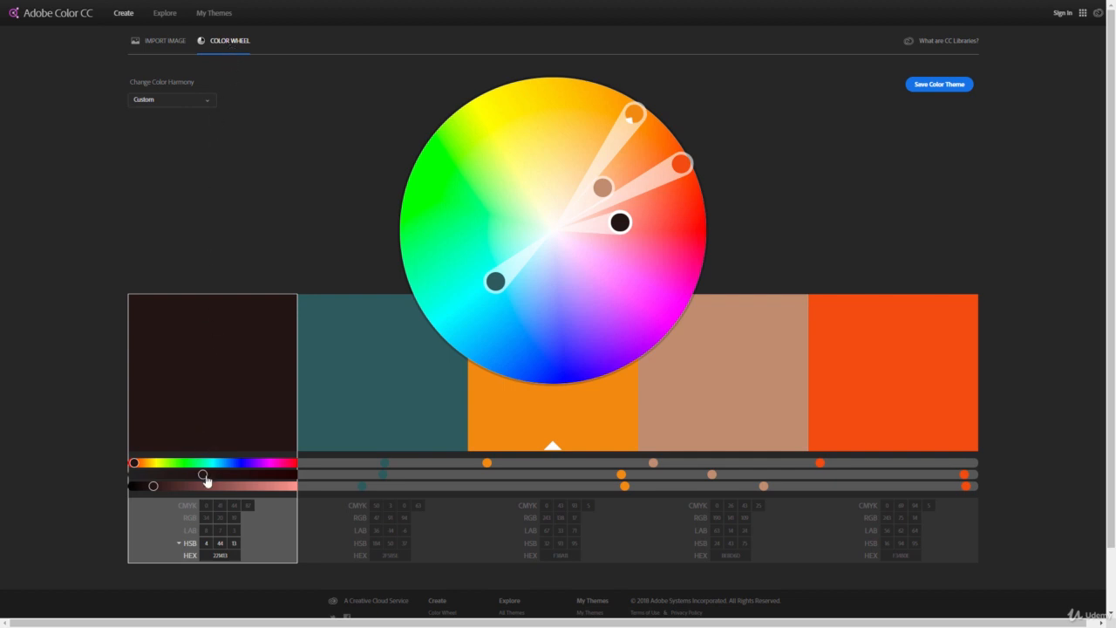
left_click_drag(205, 480, 238, 479)
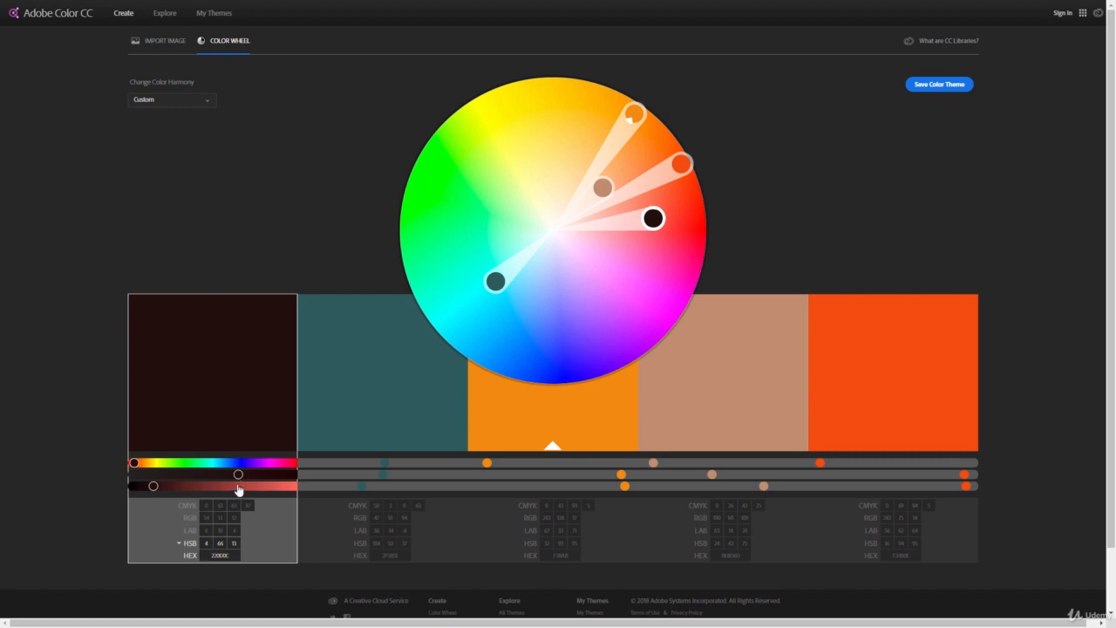
left_click(193, 517)
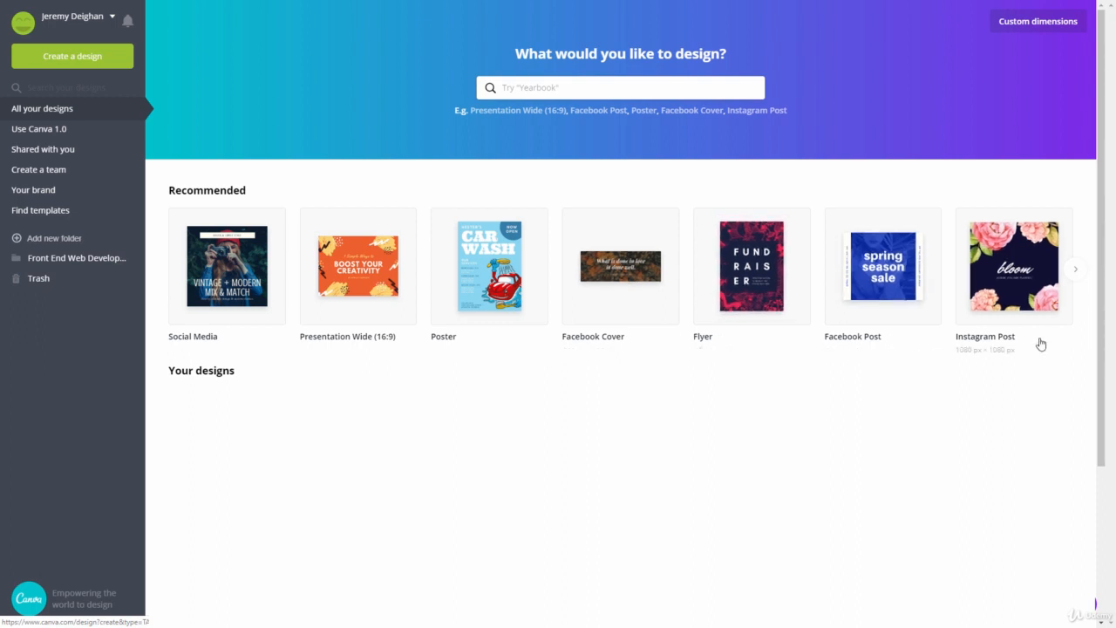
Look through the recommended design types and create a blank 800 × 800 px Social Media design.
left_click(1077, 271)
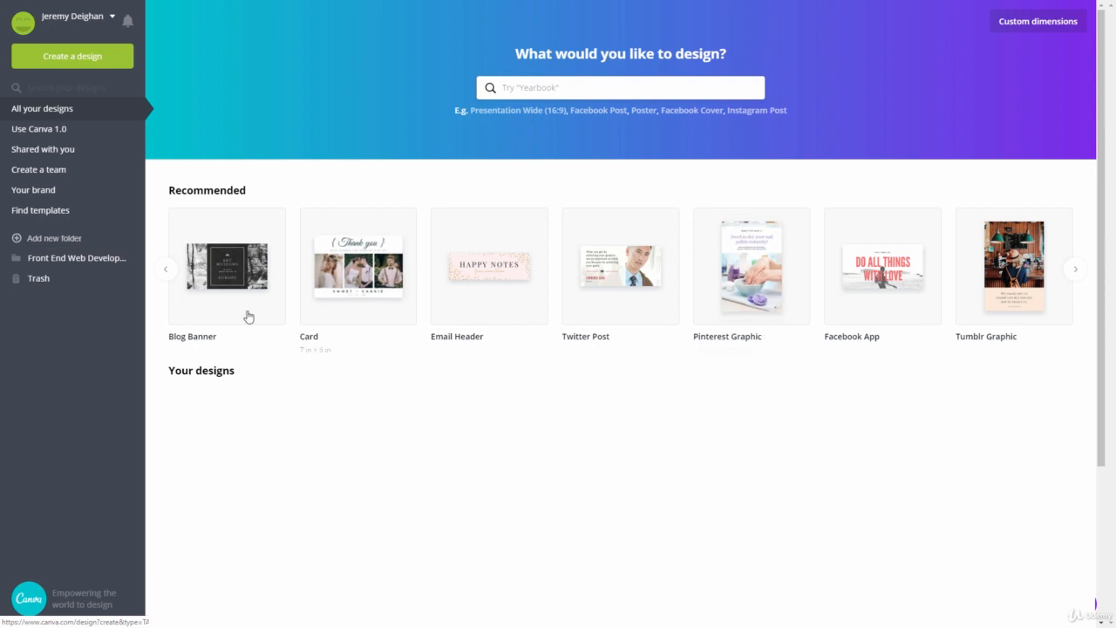
left_click(160, 271)
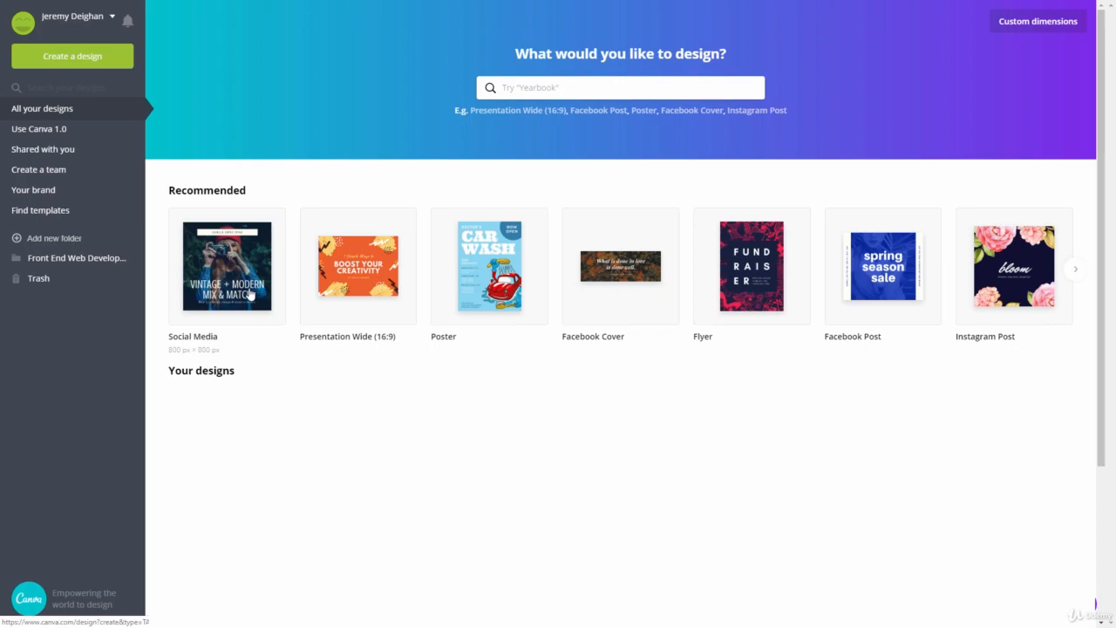
left_click(250, 295)
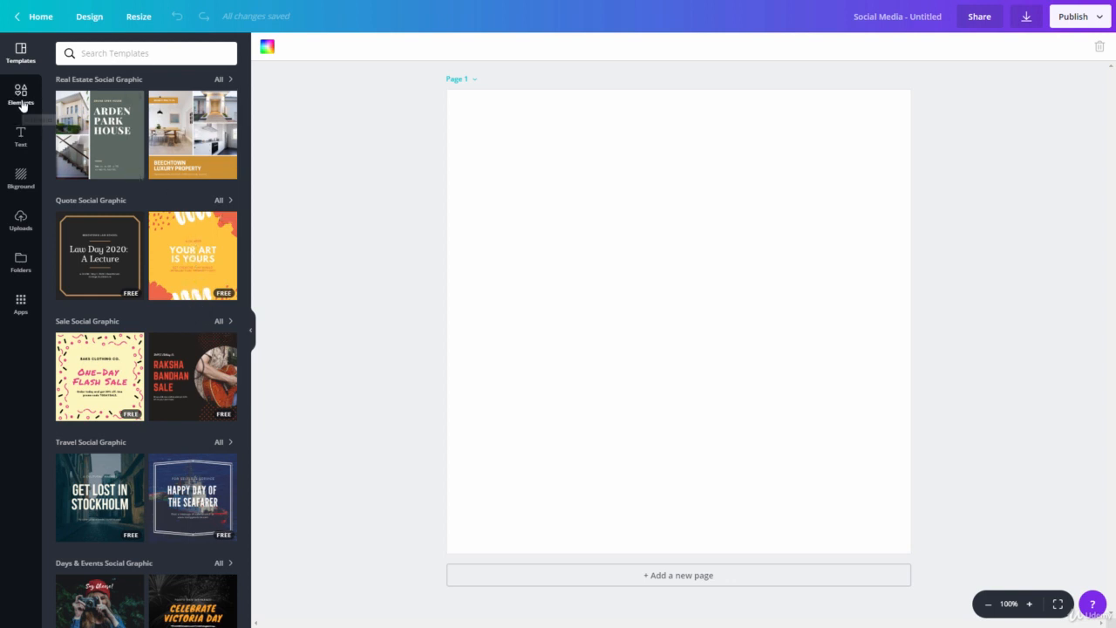
Browse all the grid elements and add the layout with one large image frame above five narrow frames to the page.
left_click(21, 104)
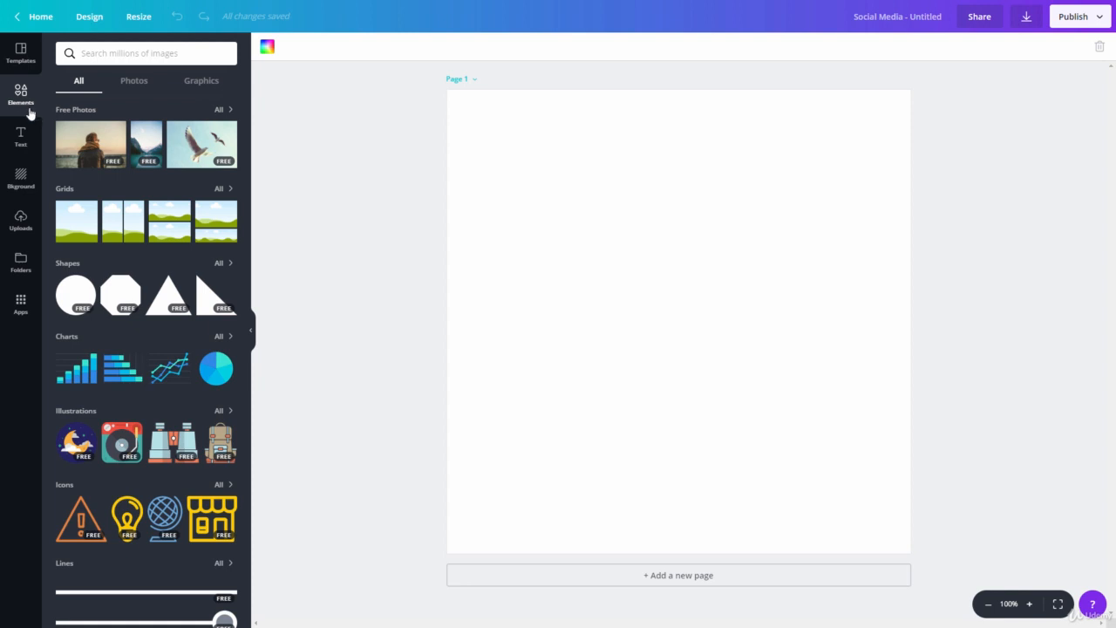
left_click(219, 190)
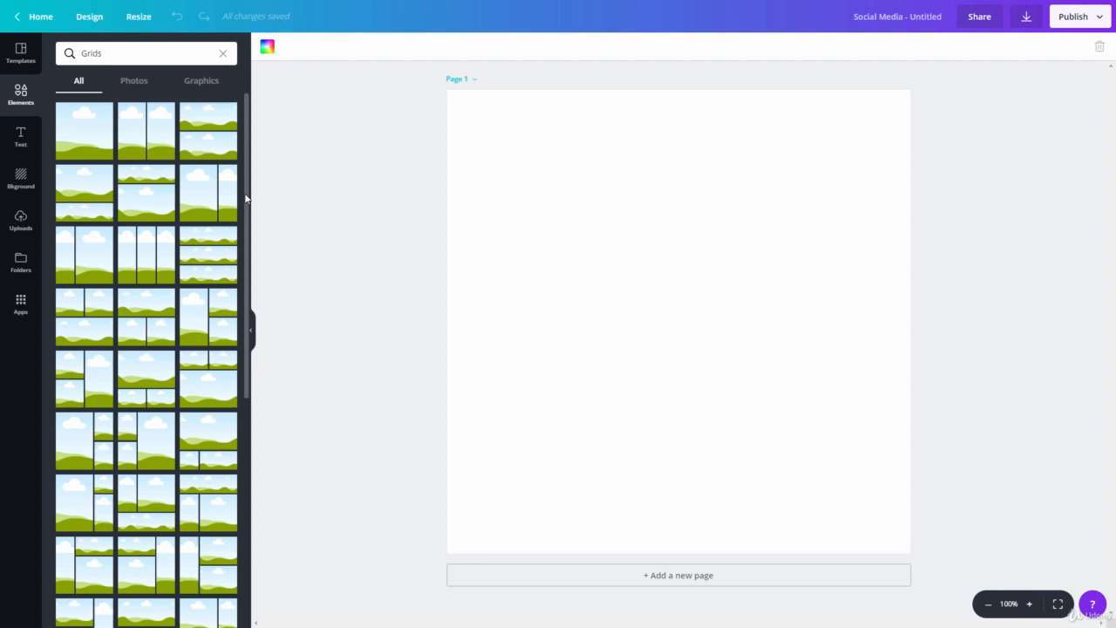
scroll(241, 200, "down", 15)
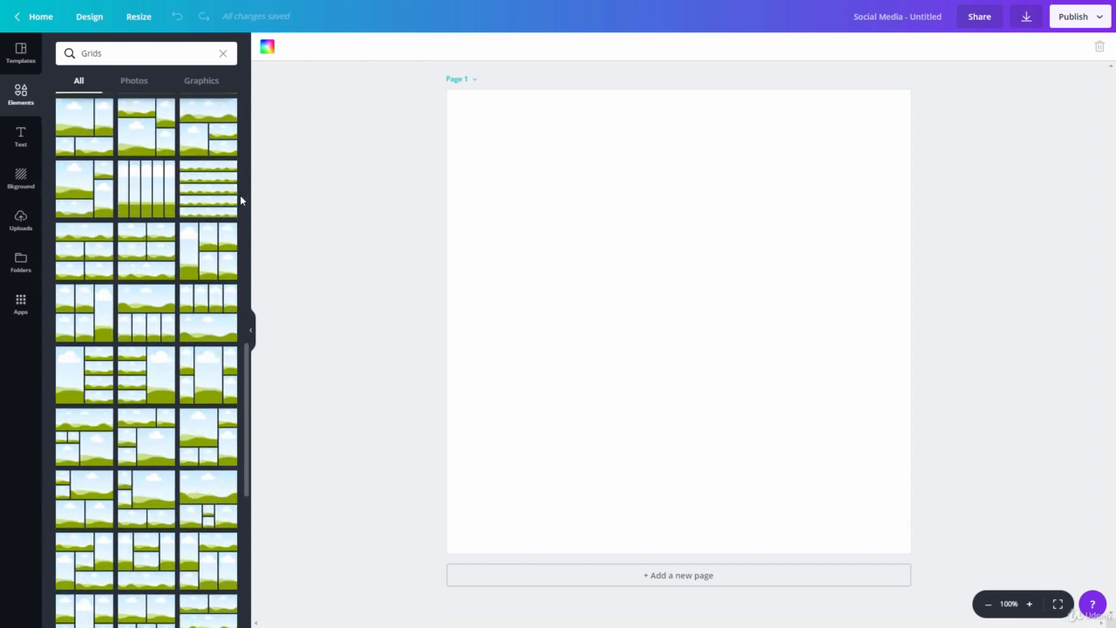
scroll(240, 194, "up", 2)
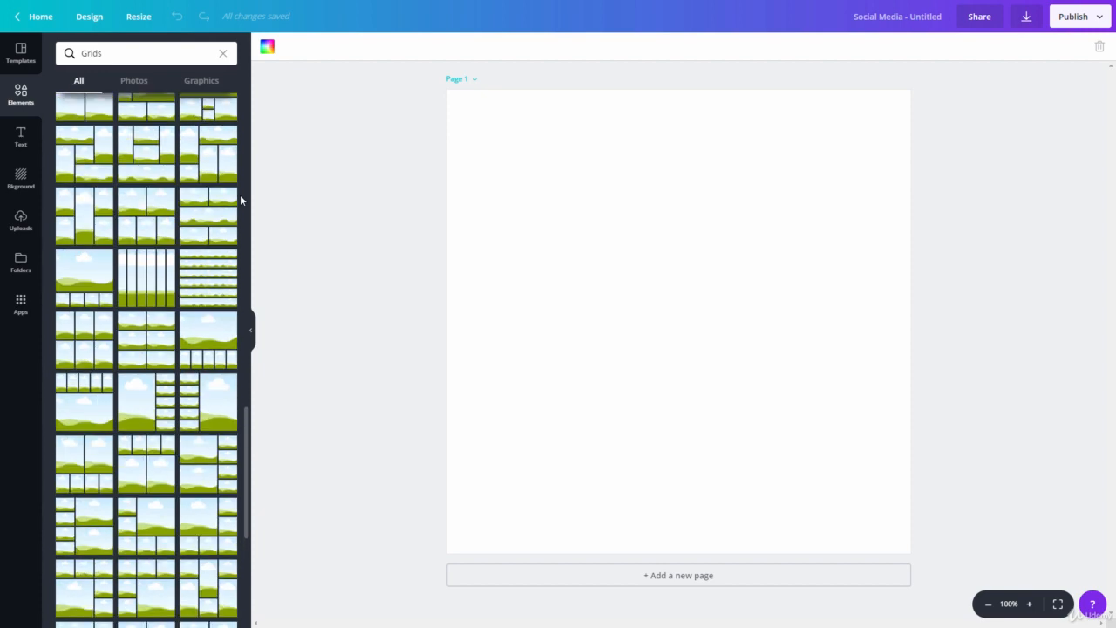
scroll(240, 194, "down", 5)
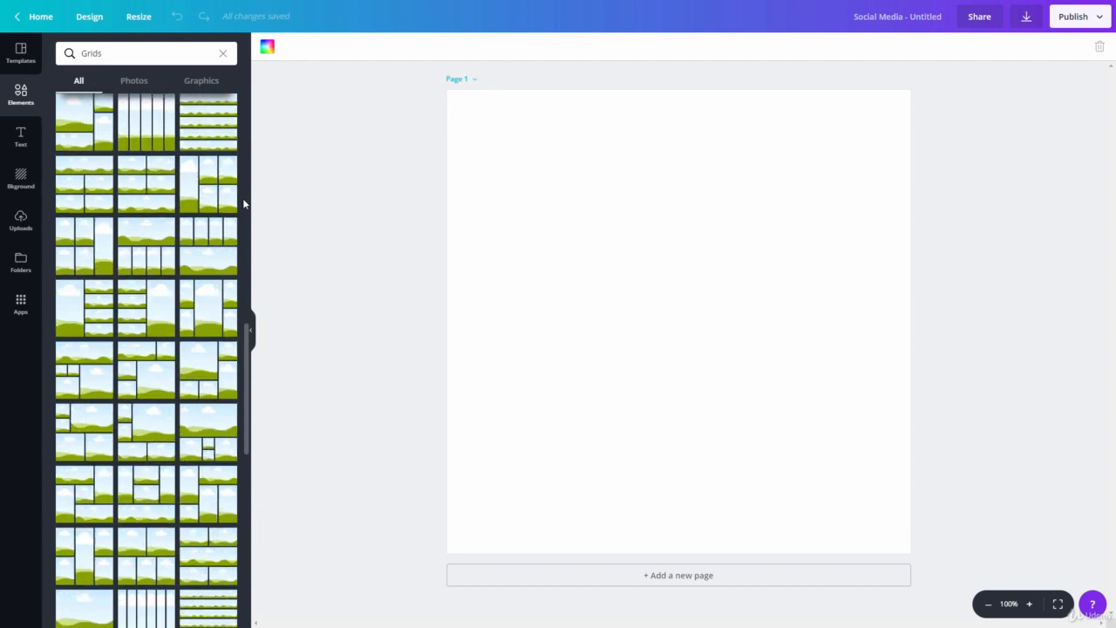
scroll(243, 198, "down", 1)
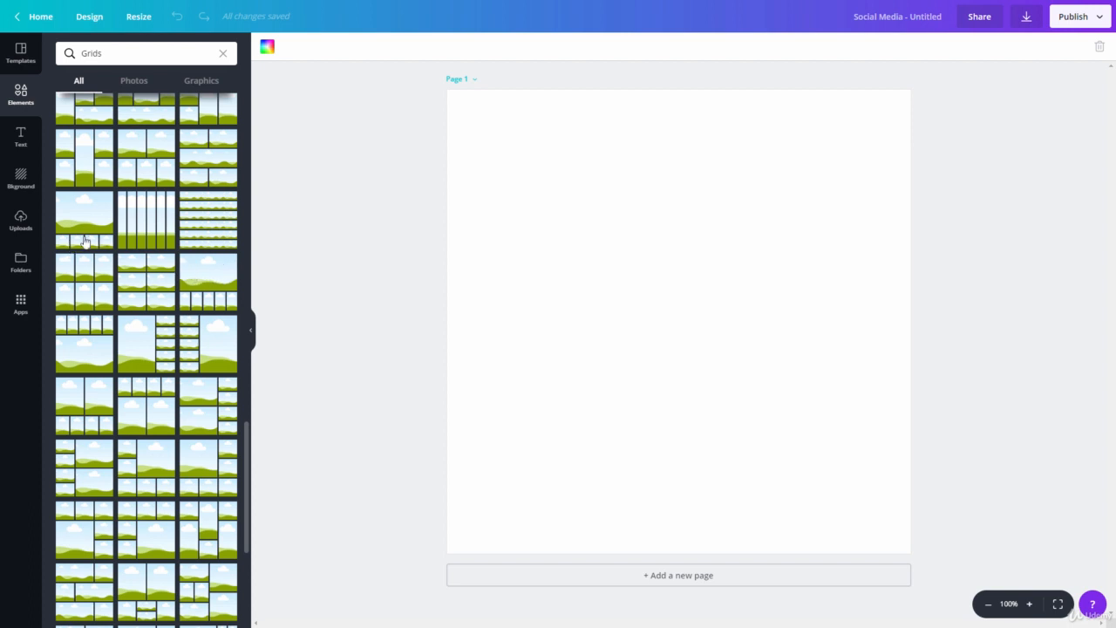
left_click(212, 289)
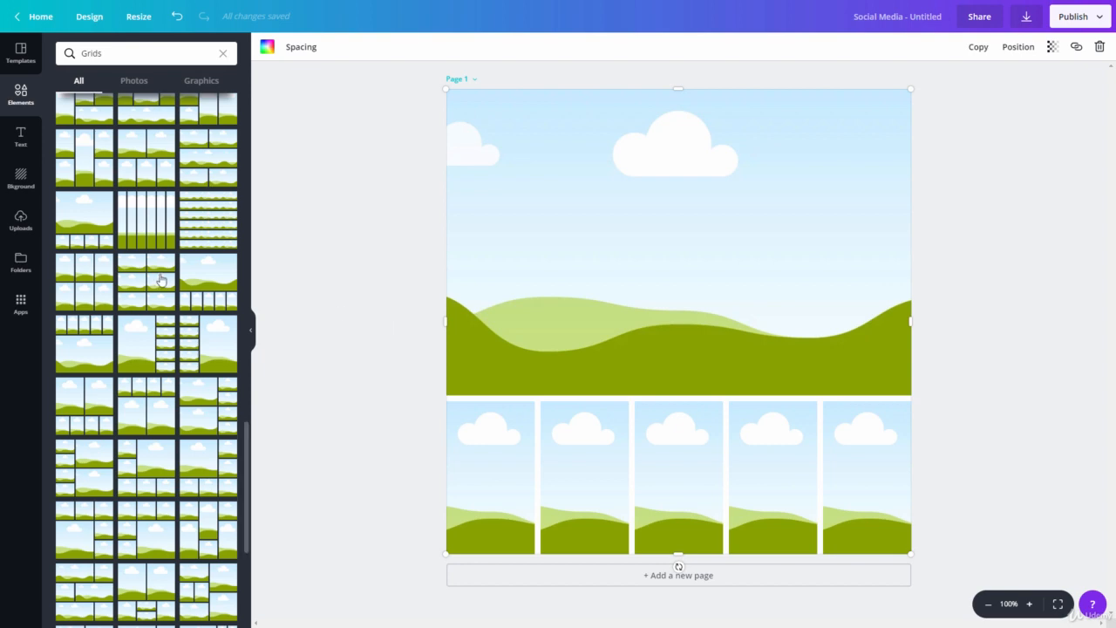
Upload House.jpg from the lesson's Resources folder to the design's image uploads.
left_click(21, 222)
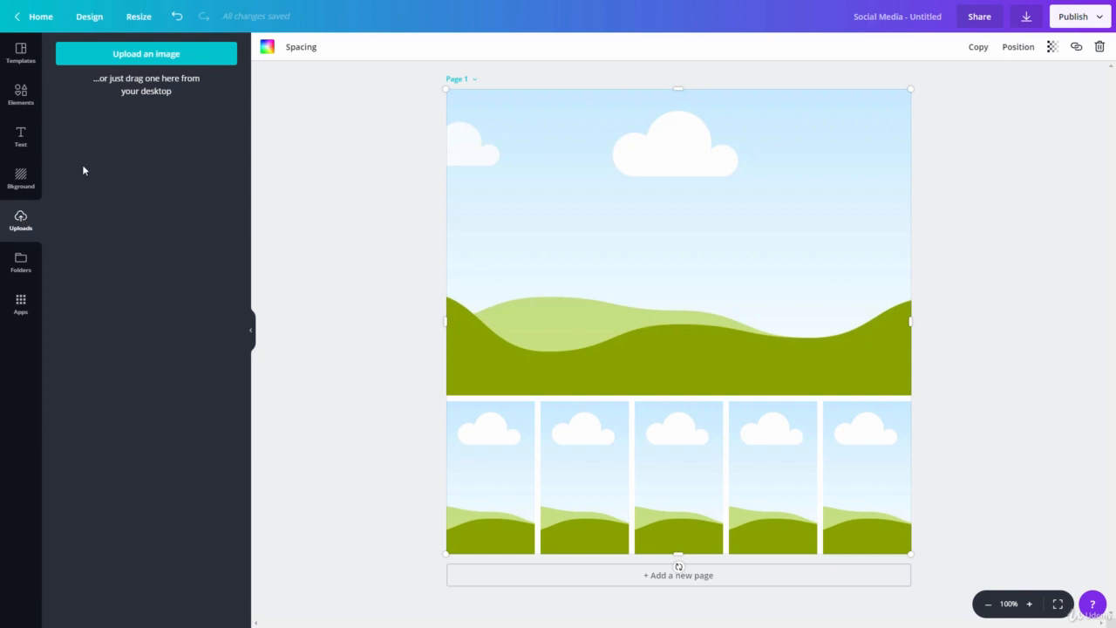
left_click(153, 58)
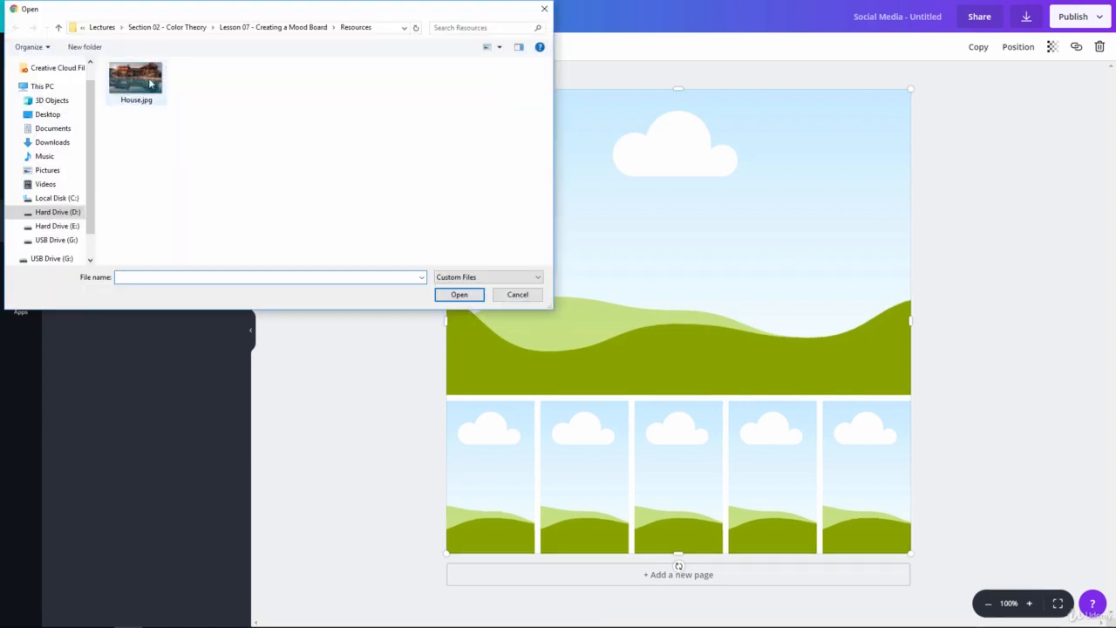
left_click(146, 90)
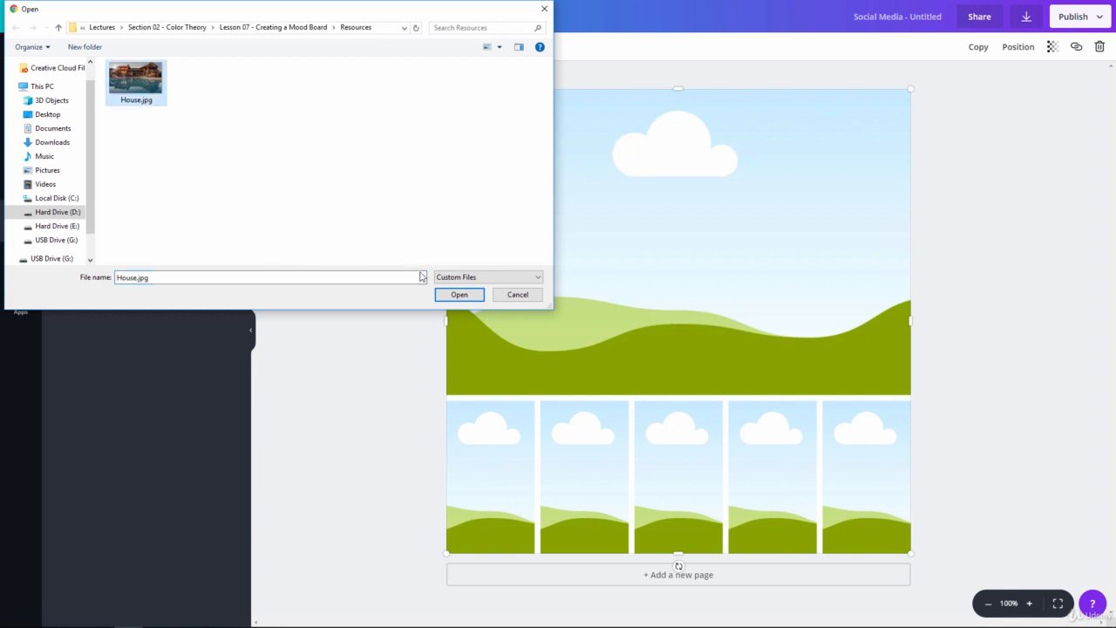
left_click(458, 294)
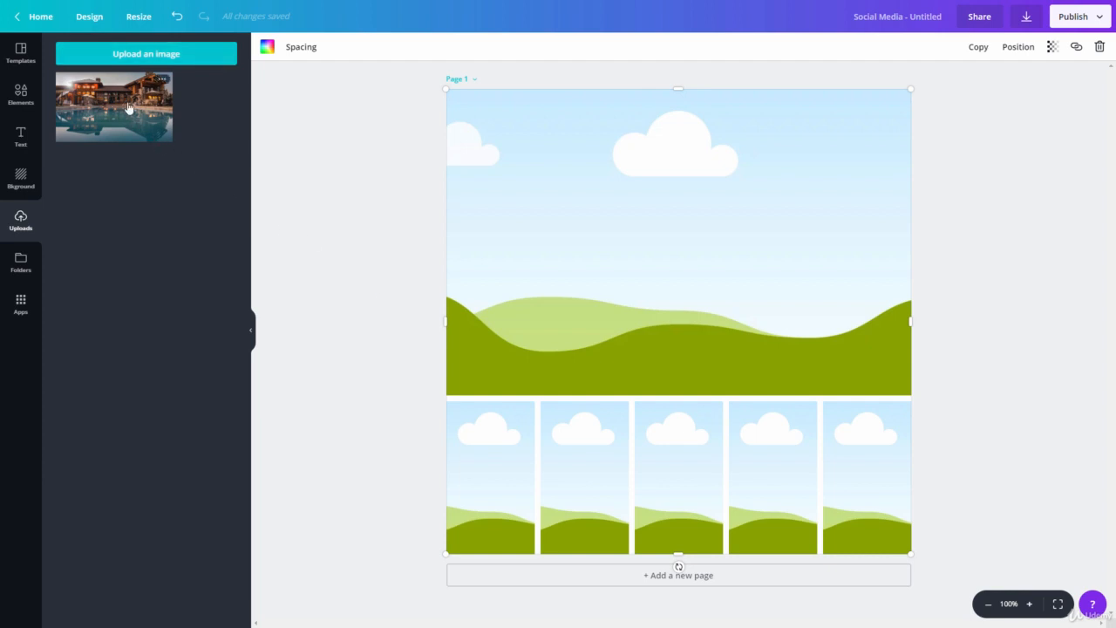
Fill the large top frame of the grid with the uploaded house photo and shift the image slightly sideways within its crop.
left_click_drag(136, 113, 478, 219)
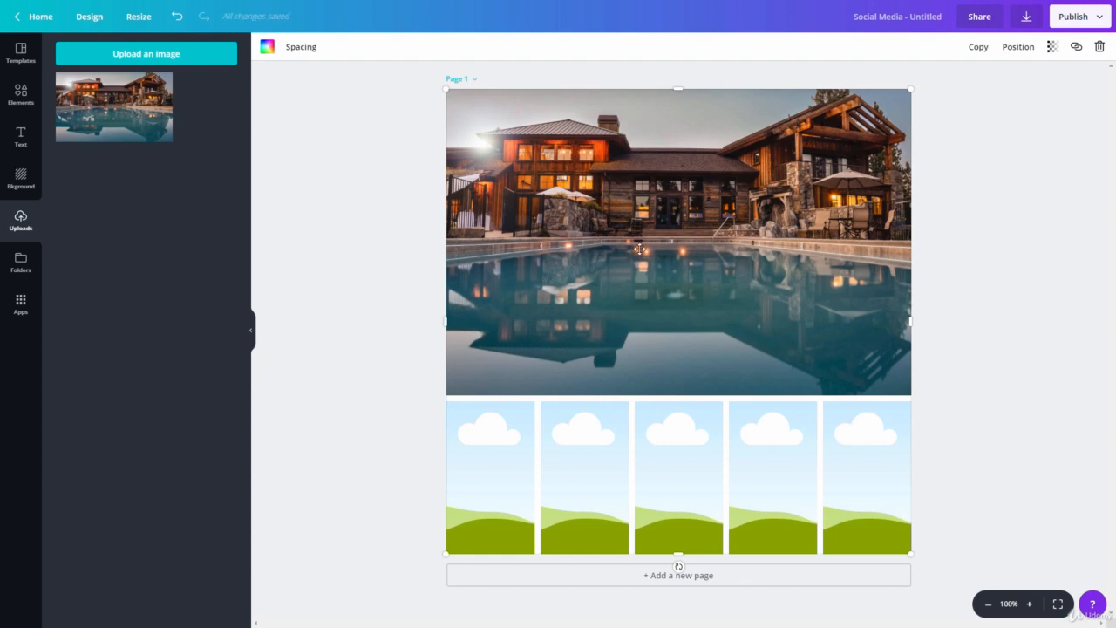
double_click(640, 249)
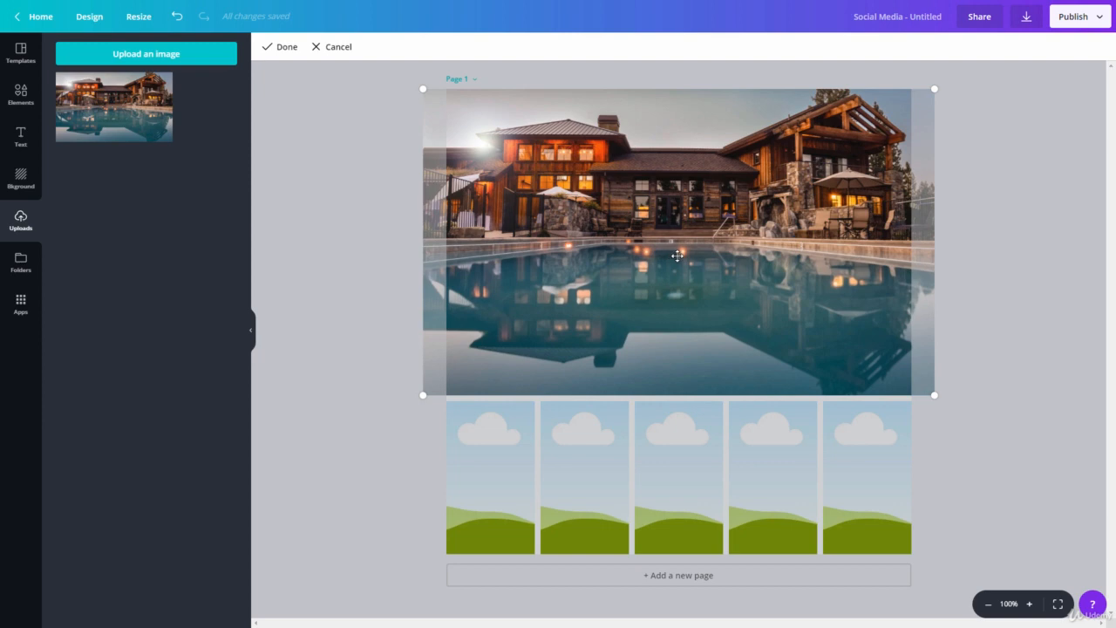
mouse_move(666, 253)
left_mouse_down()
mouse_move(650, 253)
mouse_move(677, 253)
mouse_move(648, 255)
mouse_move(689, 255)
mouse_move(638, 252)
mouse_move(655, 253)
left_mouse_up()
left_click(281, 52)
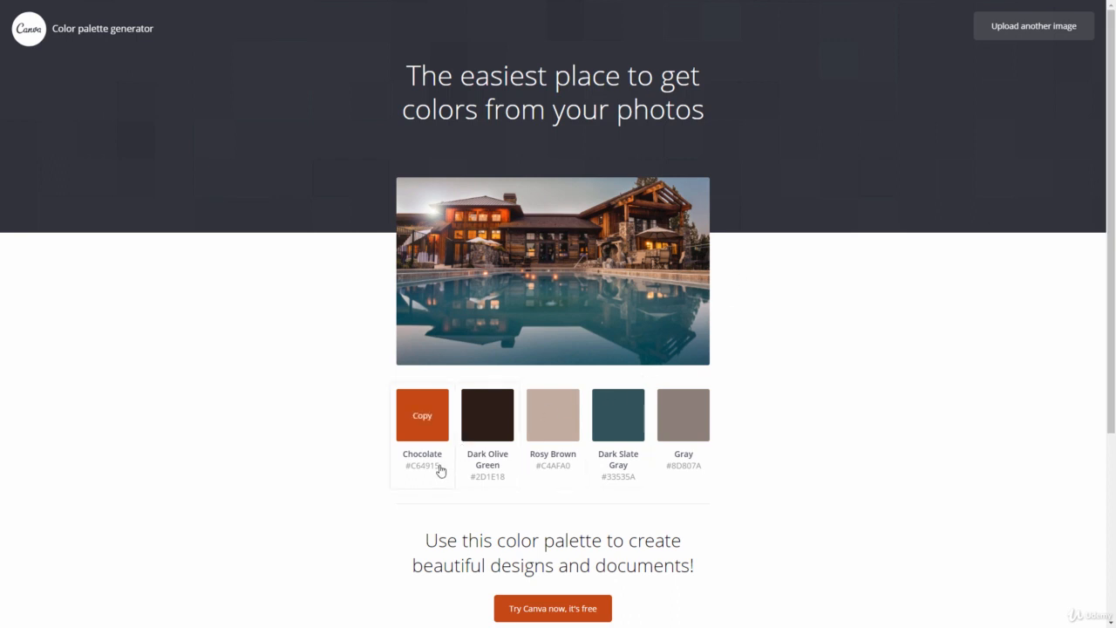
Switch to the Canva color palette generator and copy the Chocolate swatch's hex code #C64915.
left_click_drag(439, 467, 407, 469)
key("ctrl+c")
left_click(489, 428)
left_click(418, 417)
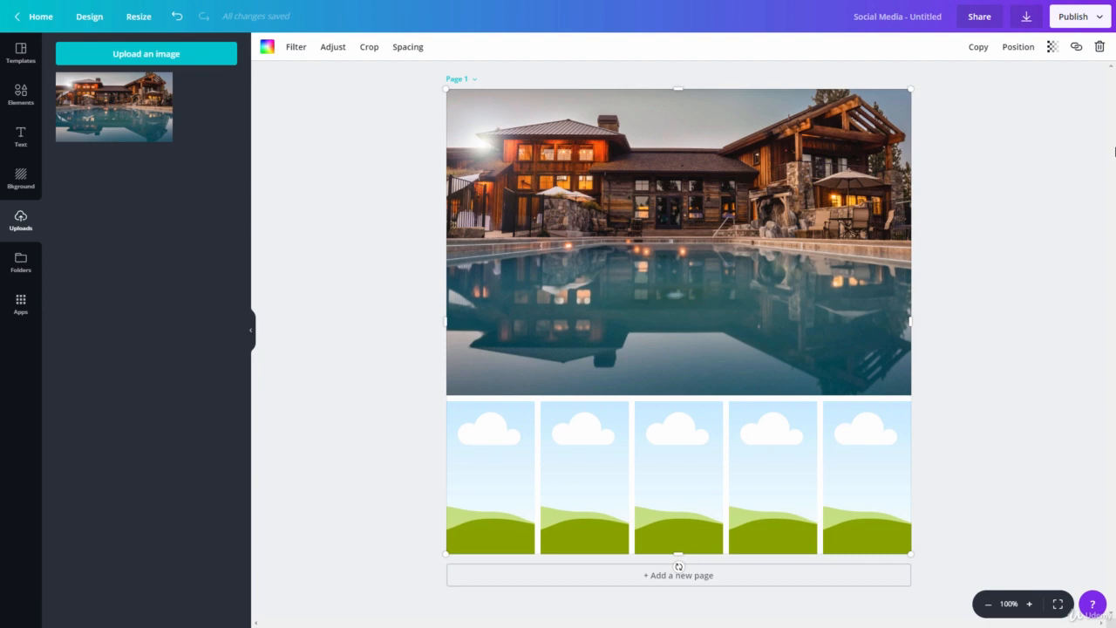
Color the first narrow frame below the photo with the default purple and replace it with the copied hex code #C64915.
left_click(485, 460)
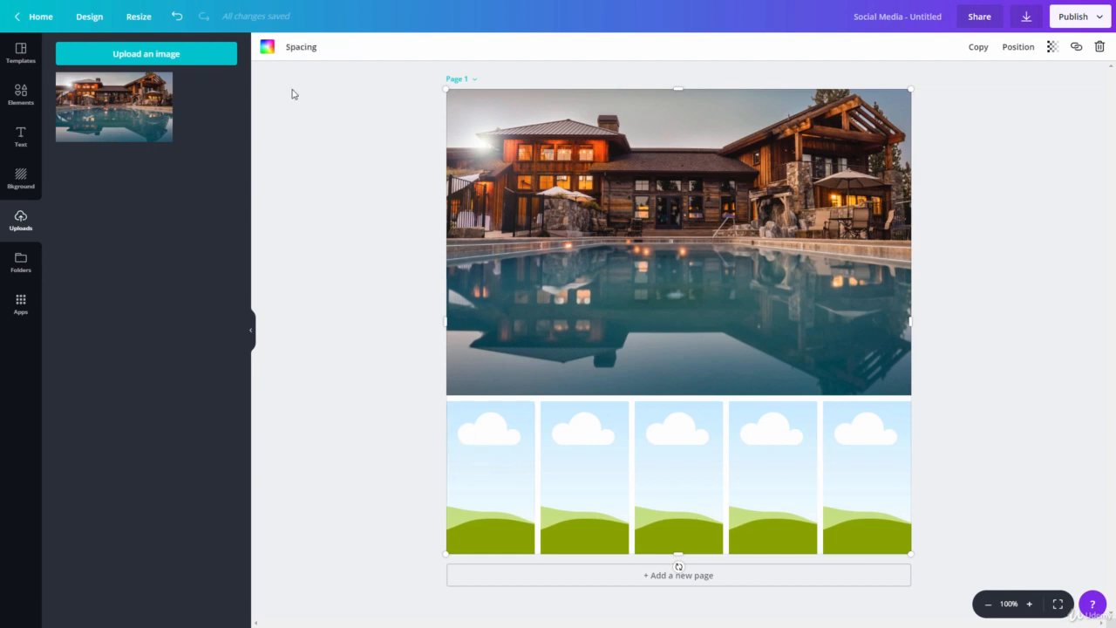
left_click(266, 52)
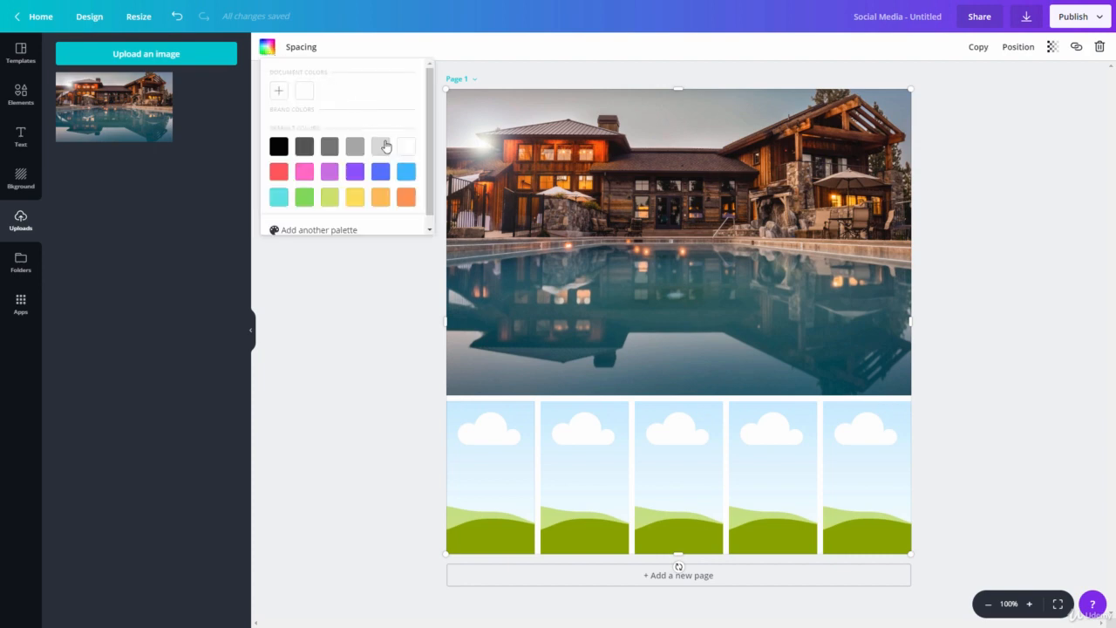
left_click(355, 172)
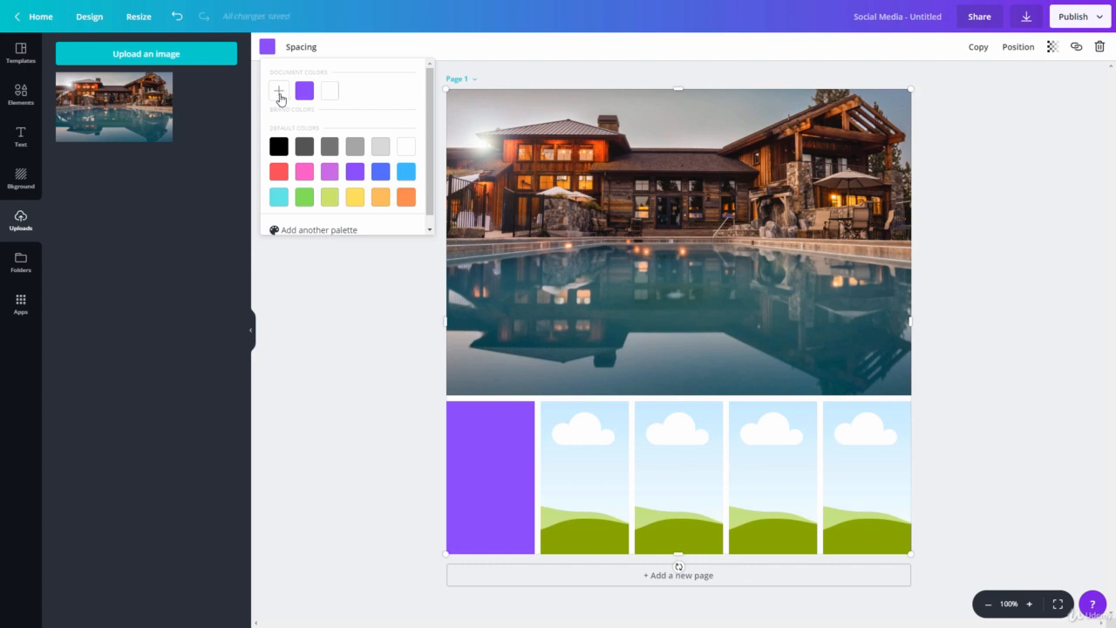
left_click(279, 91)
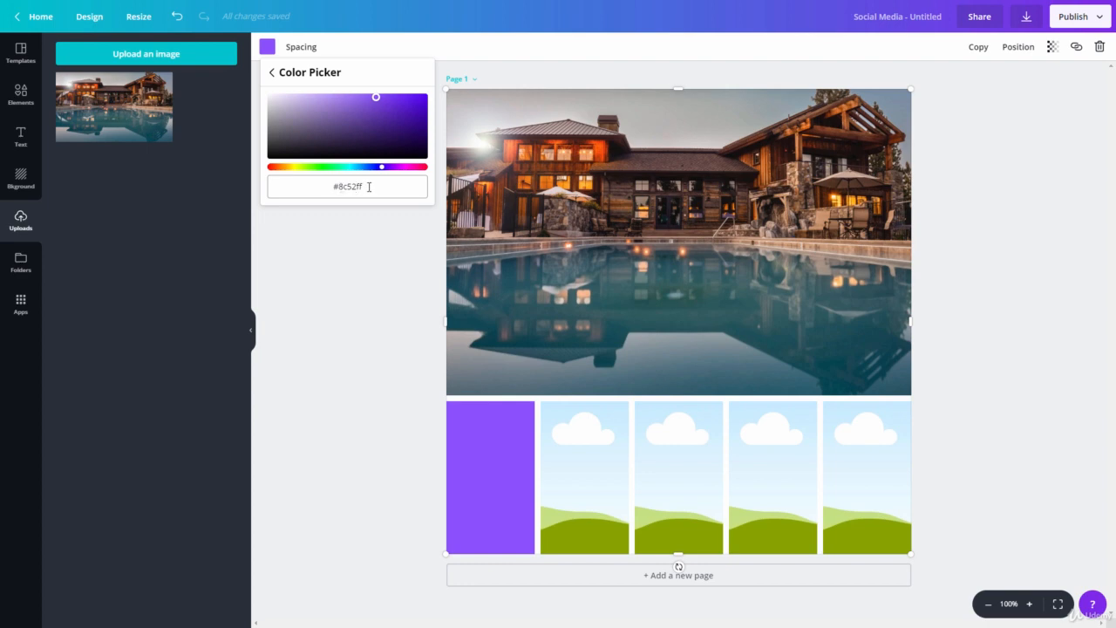
left_click_drag(369, 186, 331, 186)
right_click(339, 186)
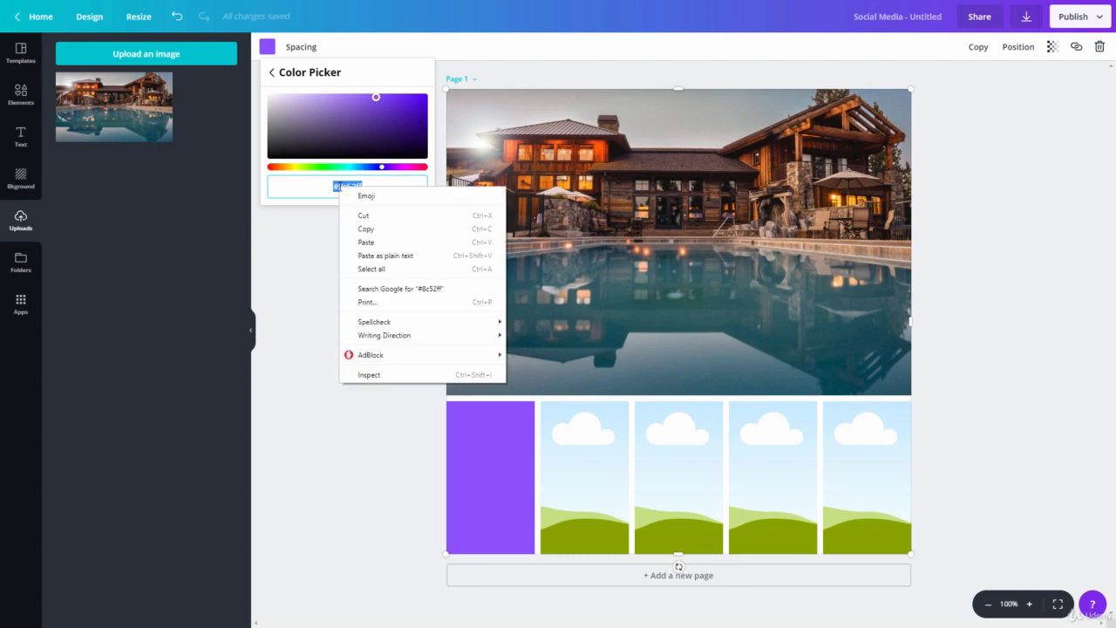
left_click(367, 242)
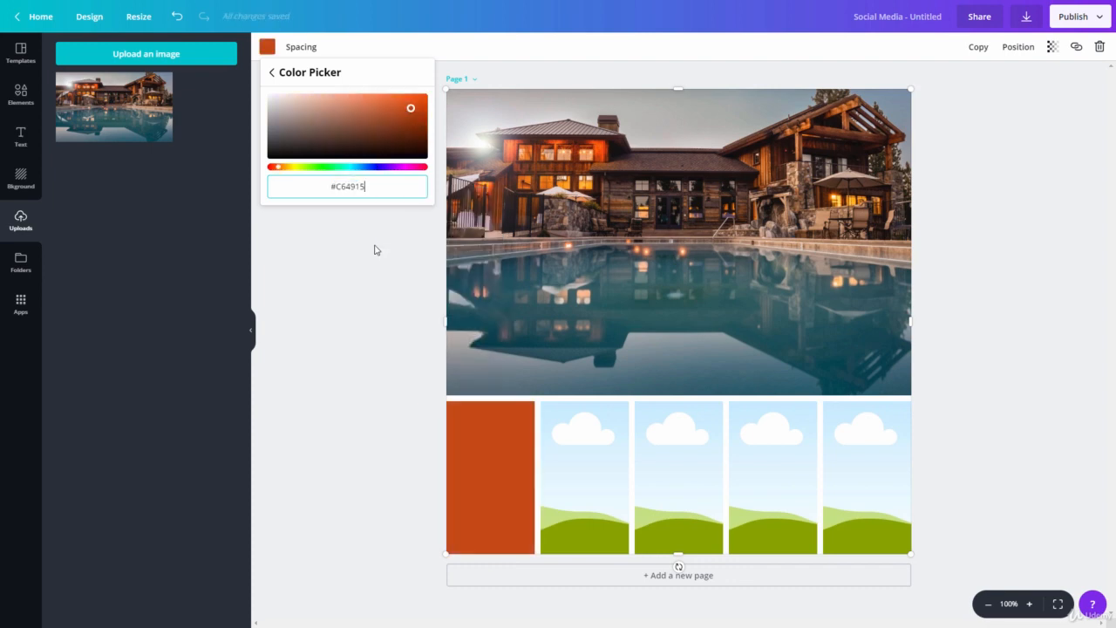
left_click(375, 250)
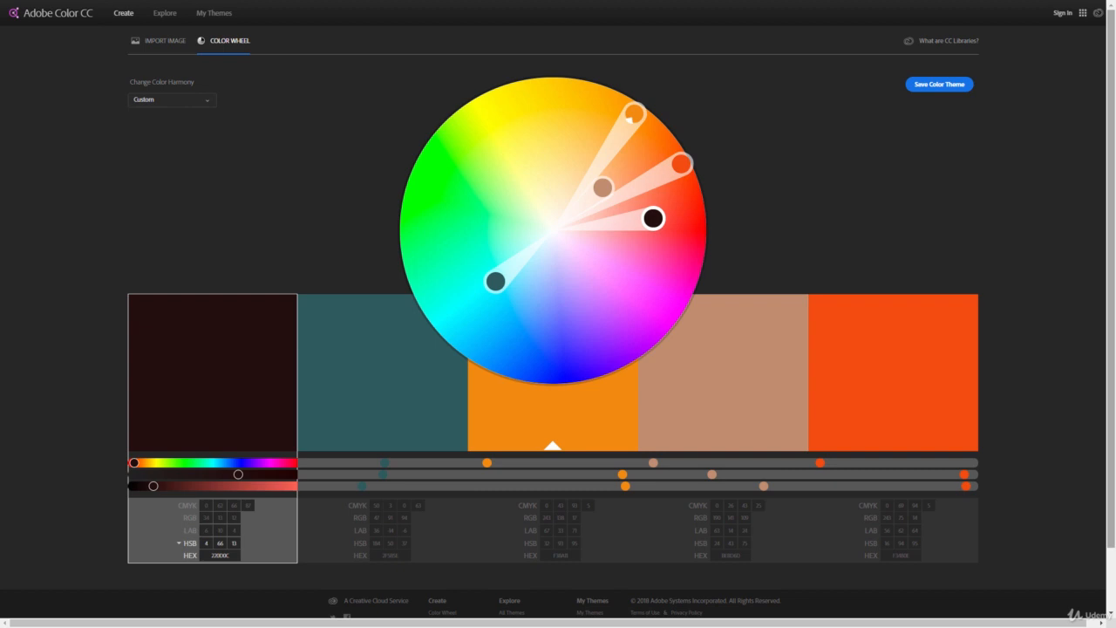
Switch to Adobe Color and copy the tan swatch's hex code BE8D6D.
left_click(741, 463)
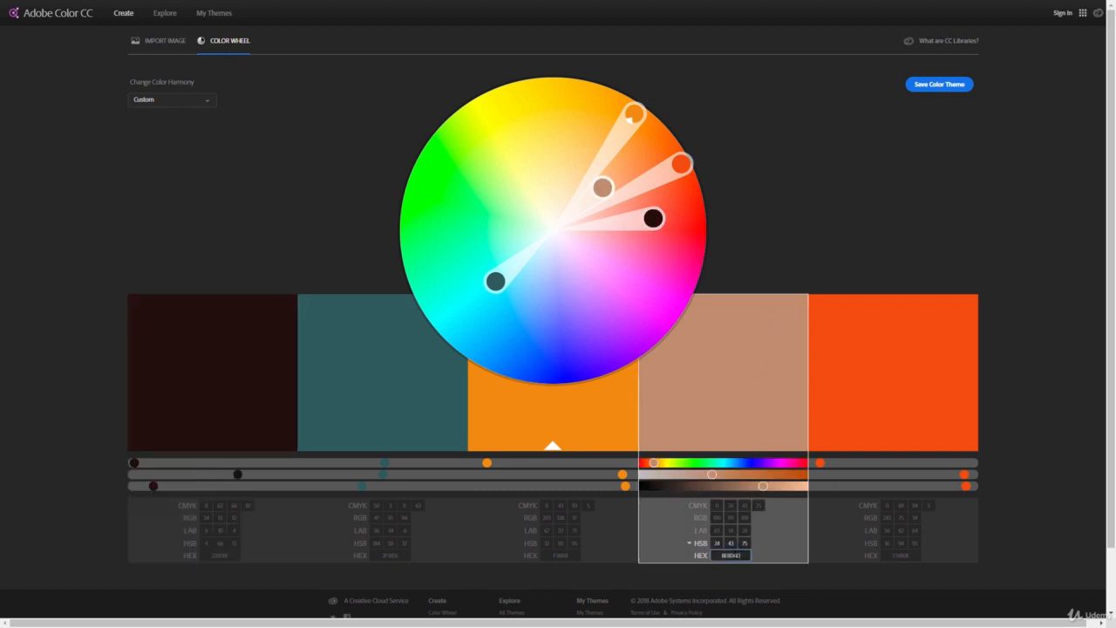
left_click(740, 556)
key("BackSpace")
type("D")
left_click(724, 556)
right_click(725, 555)
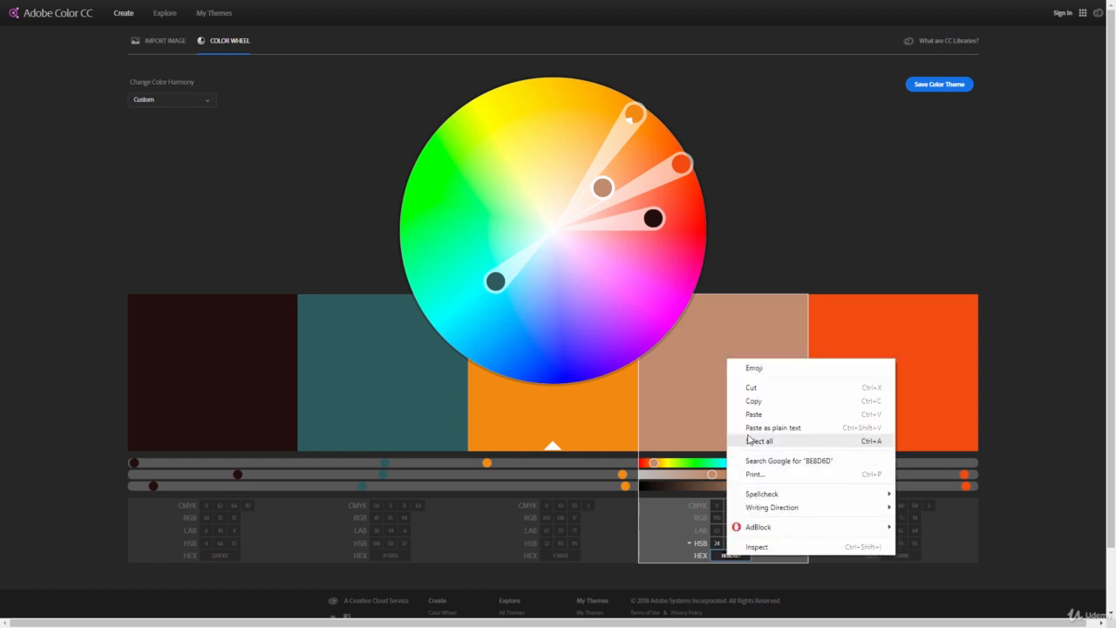
left_click(751, 400)
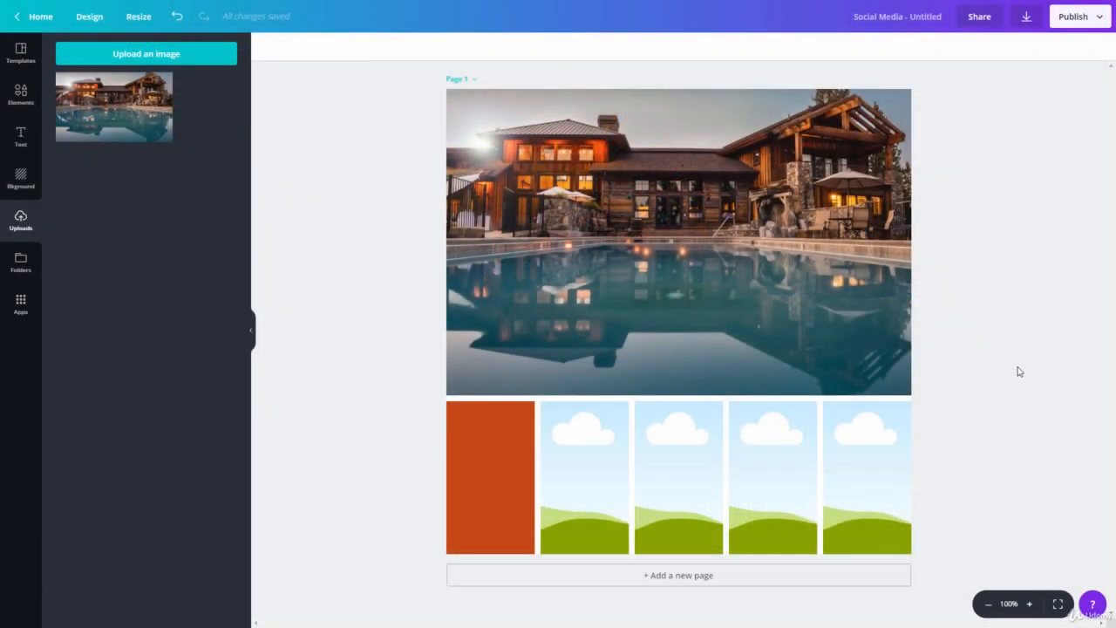
In the Canva design, color the middle narrow frame with the copied hex code #BE8D6D.
left_click(682, 480)
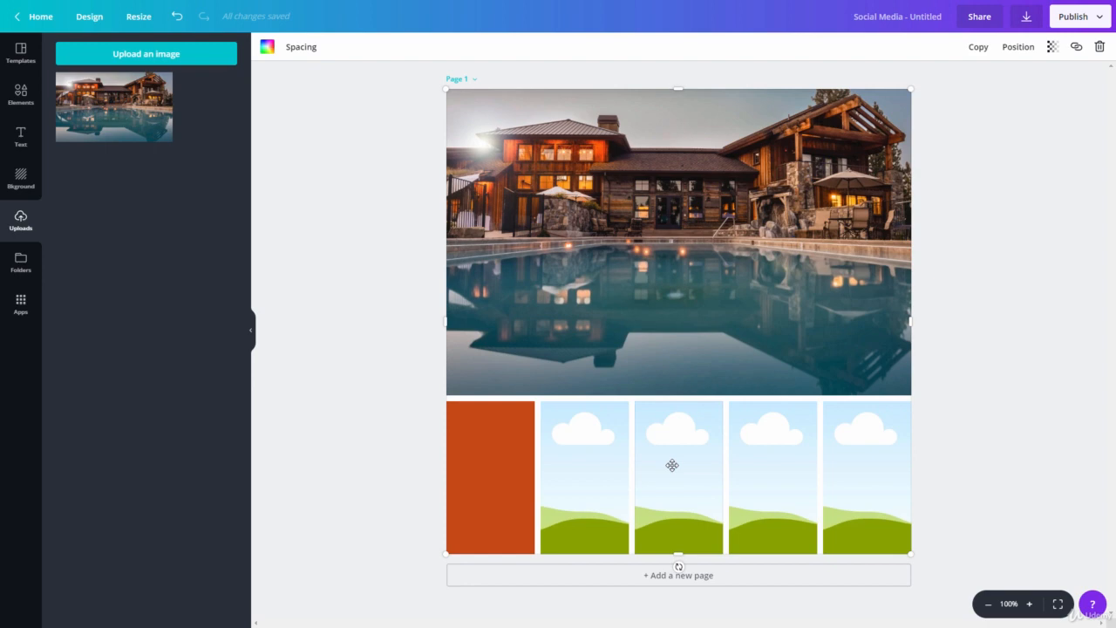
left_click(267, 50)
left_click(278, 89)
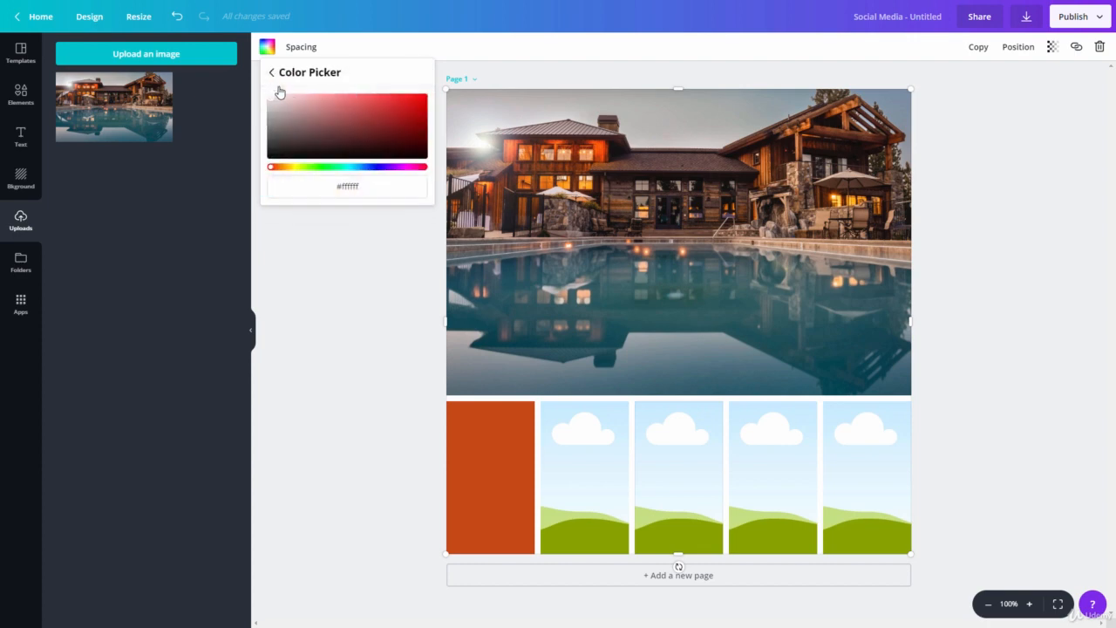
left_click(357, 186)
left_click_drag(357, 185, 310, 186)
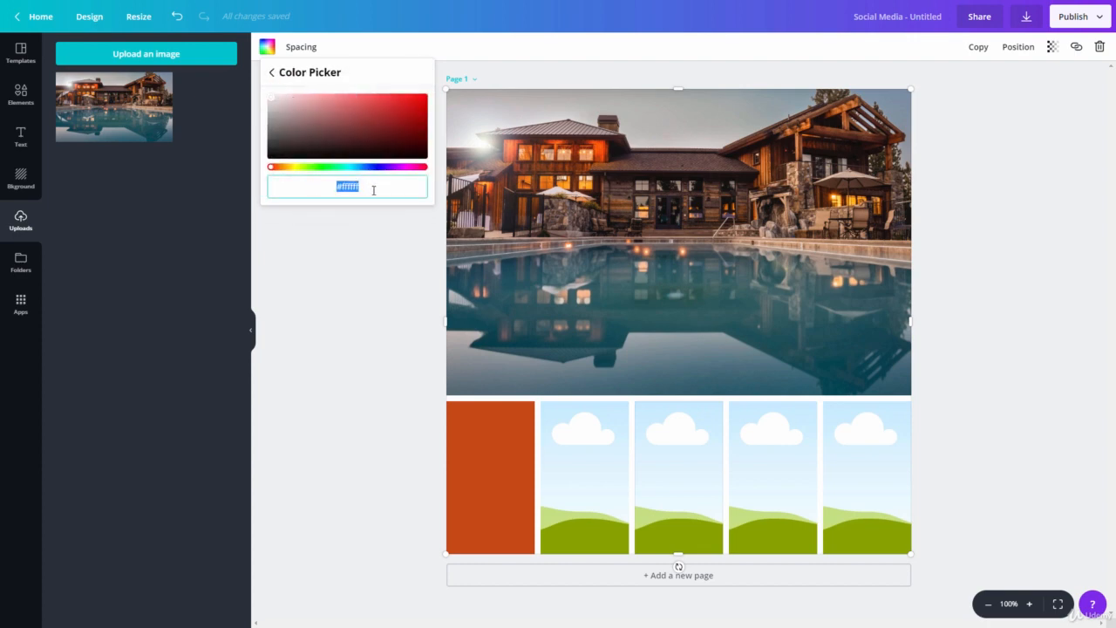
type("#BE8D6D")
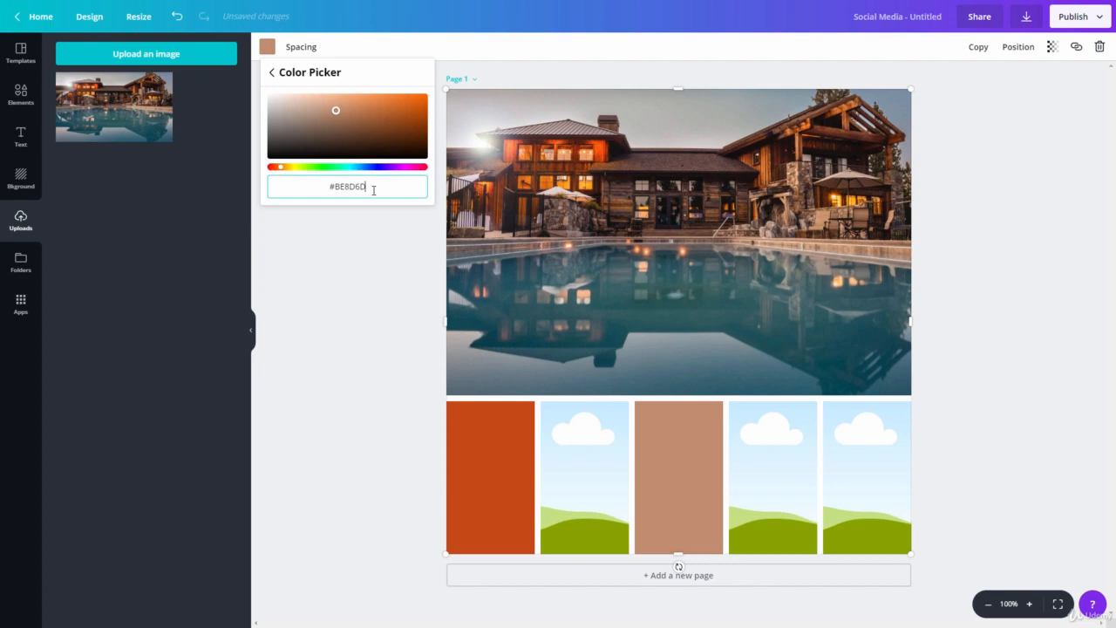
left_click(372, 239)
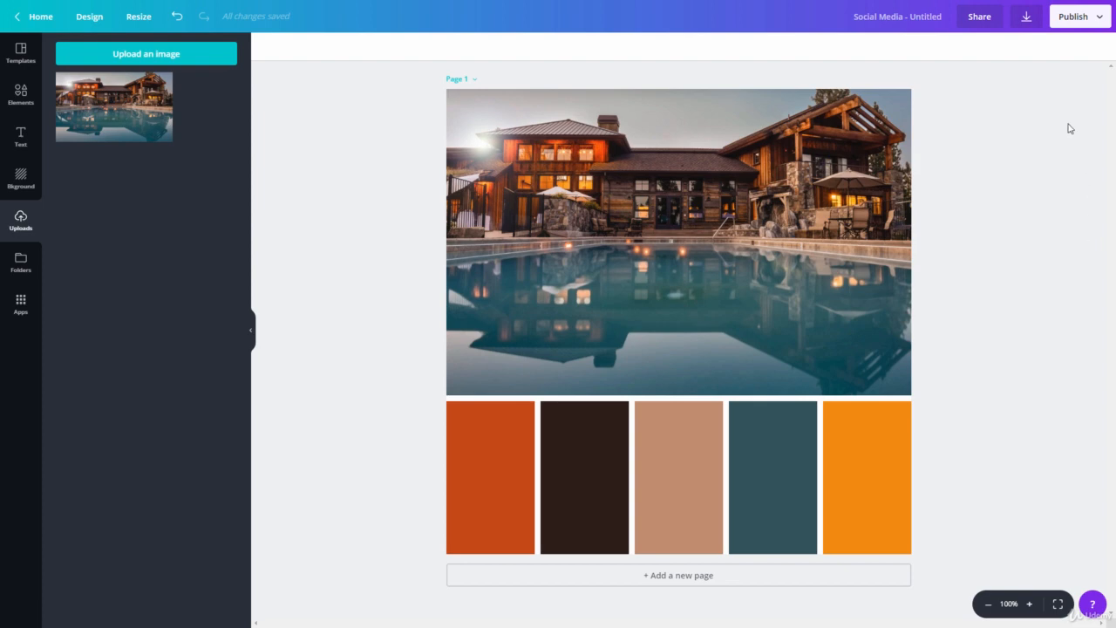
Download the finished mood board as a PNG without a transparent background and open the downloaded image.
left_click(1100, 22)
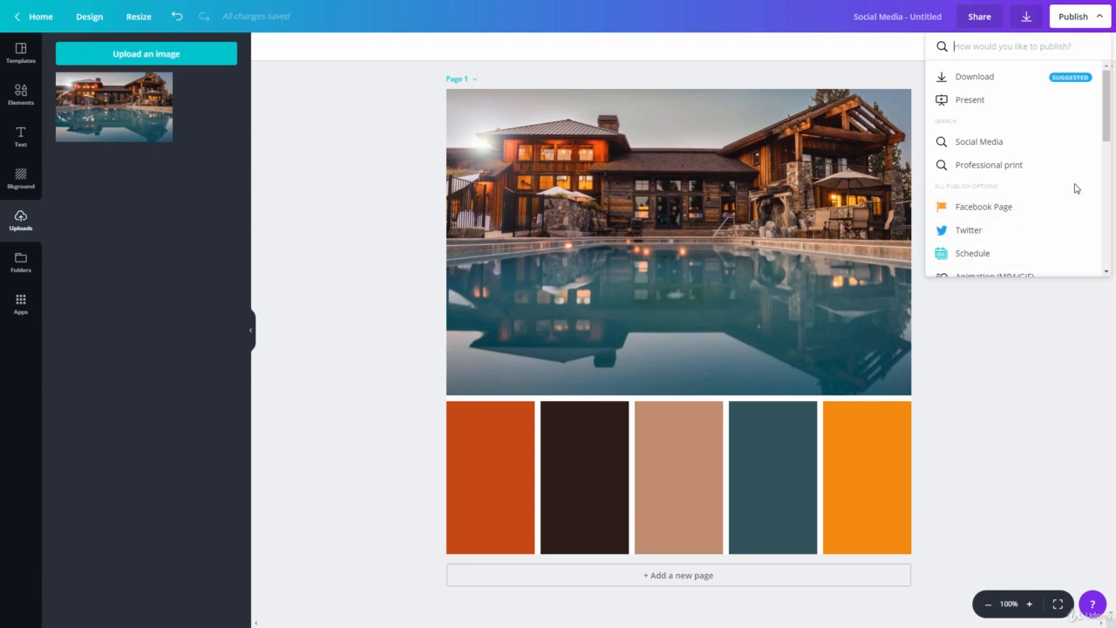
mouse_move(1106, 131)
left_mouse_down()
mouse_move(1107, 262)
mouse_move(1110, 119)
left_mouse_up()
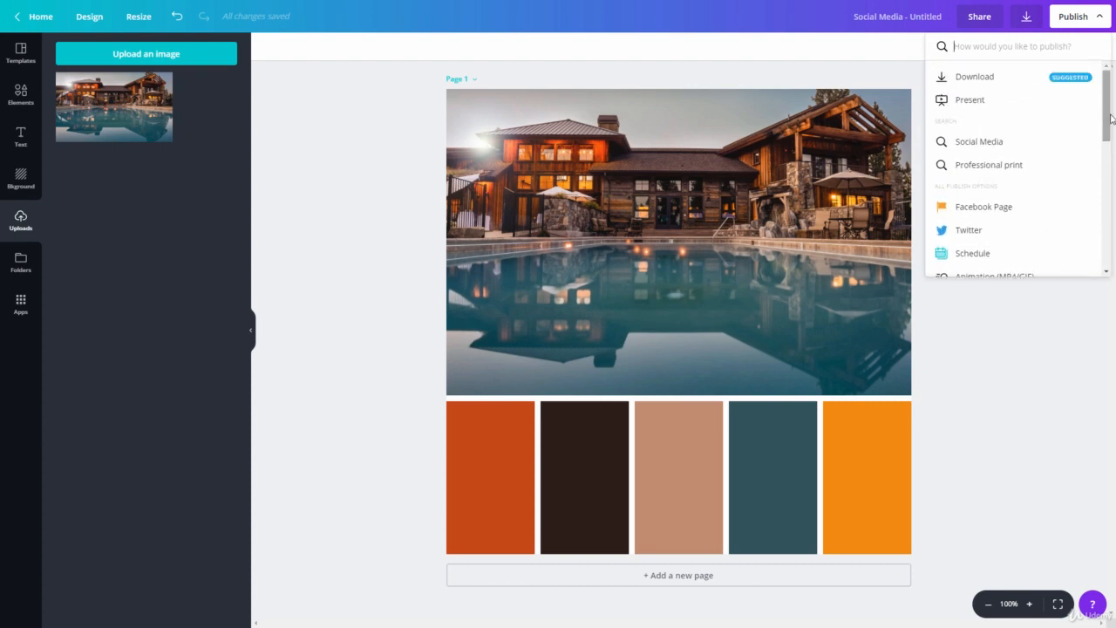
left_click(1002, 82)
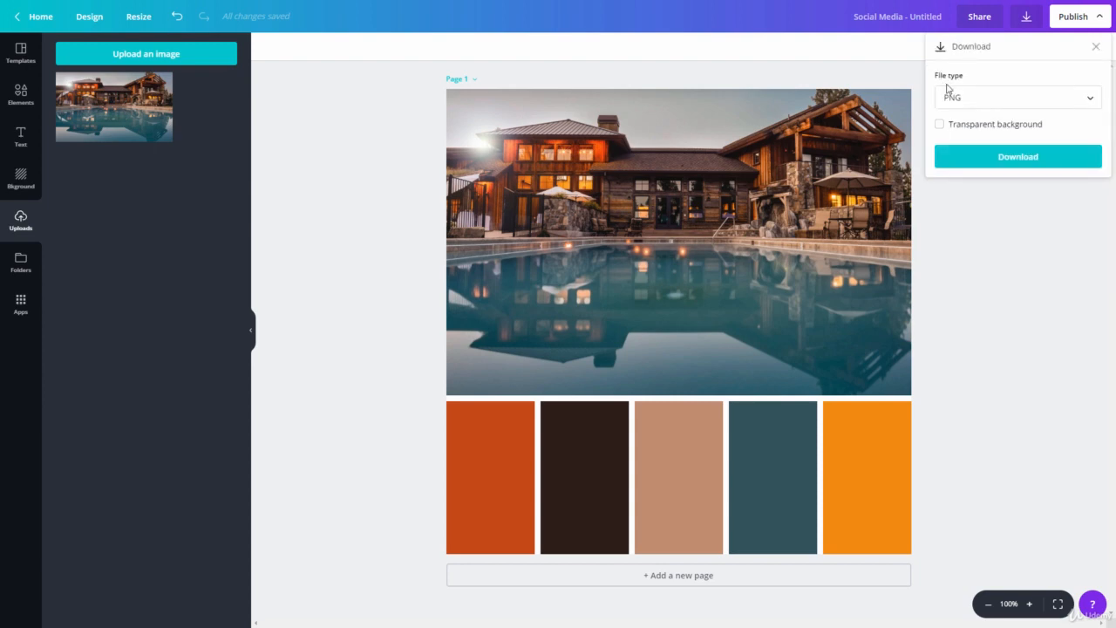
left_click(1090, 101)
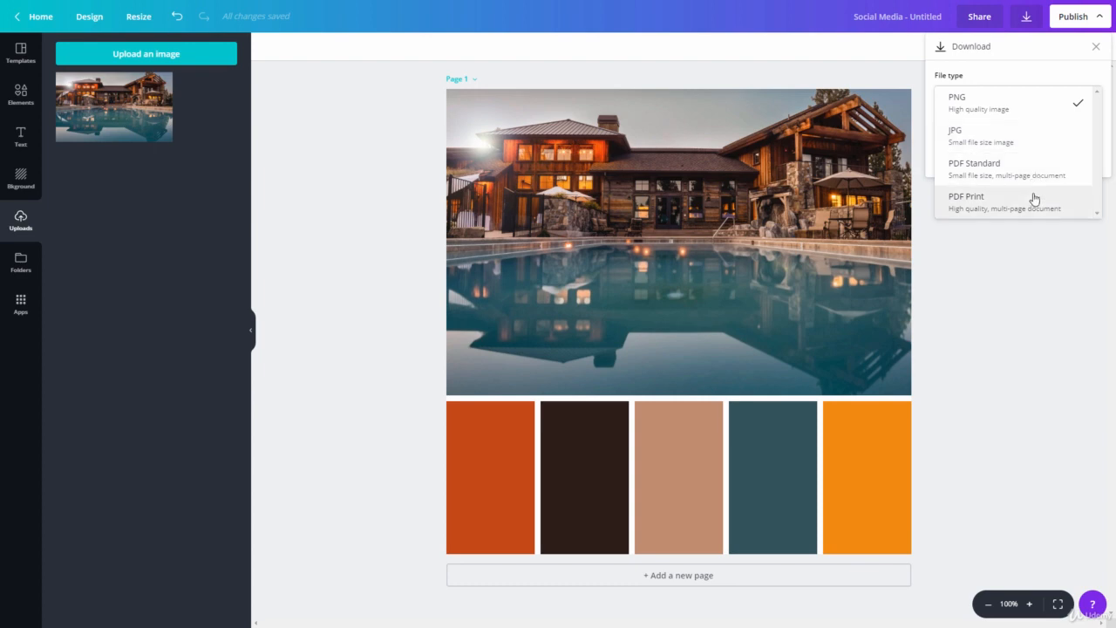
left_click(1013, 109)
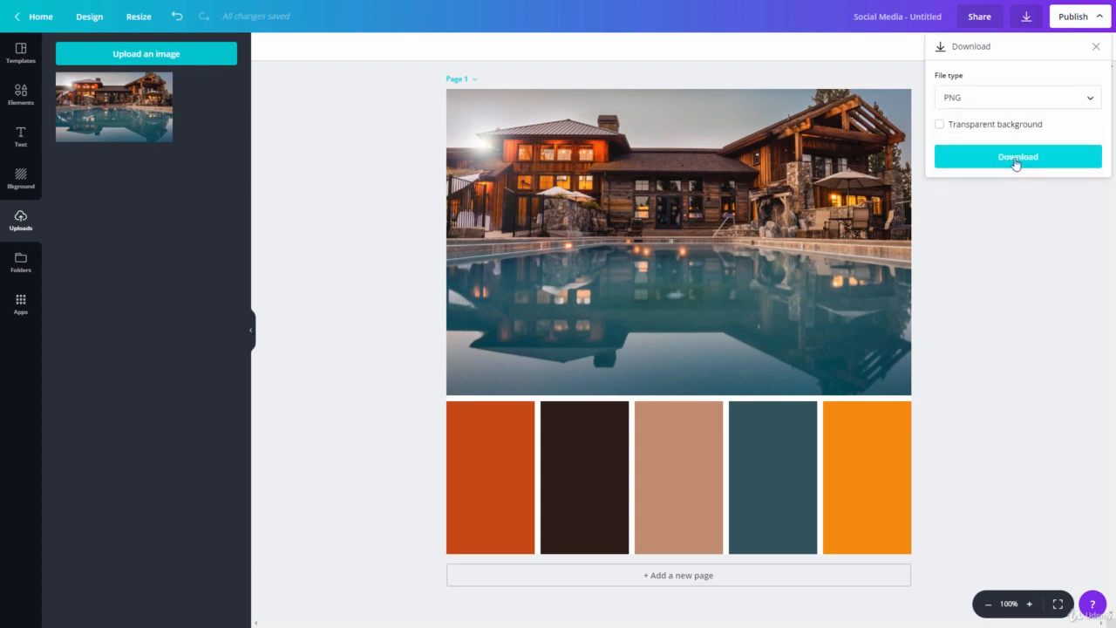
left_click(1016, 163)
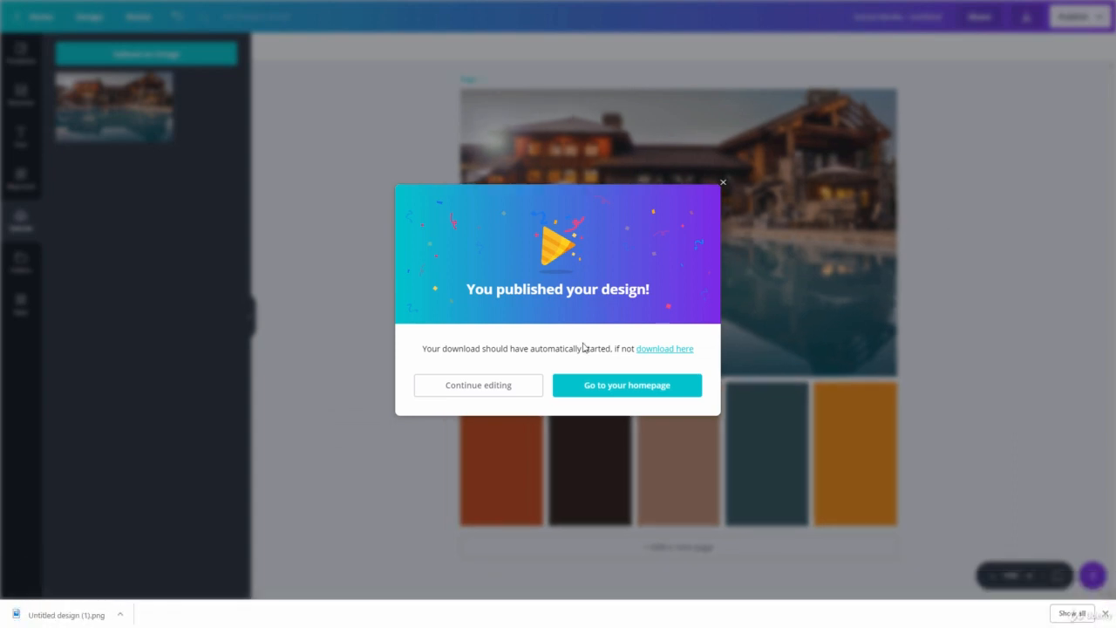
left_click(88, 618)
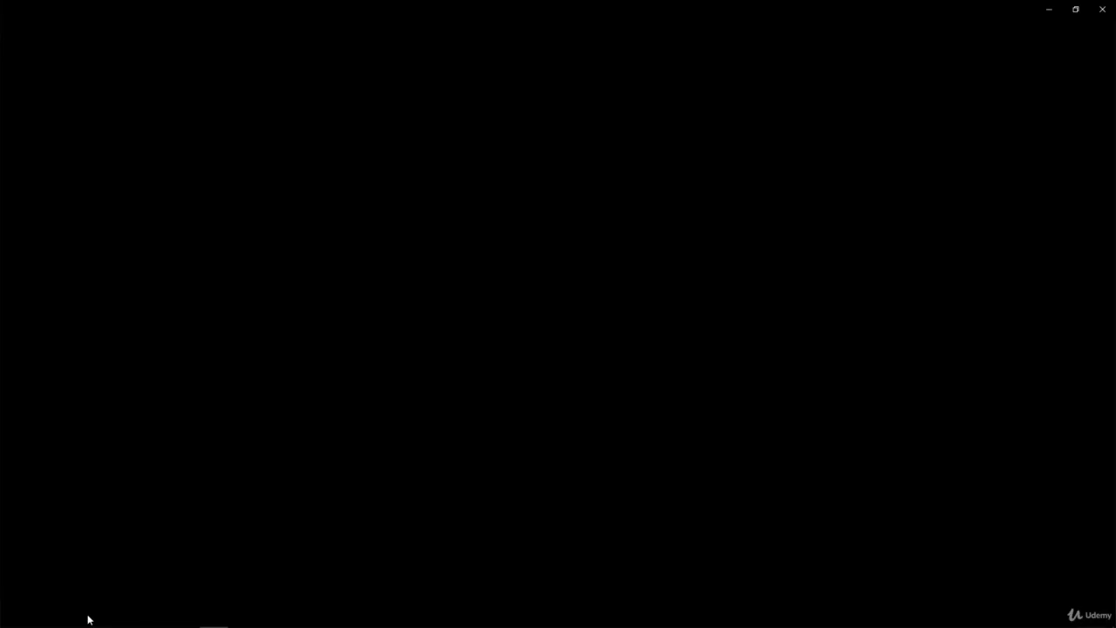